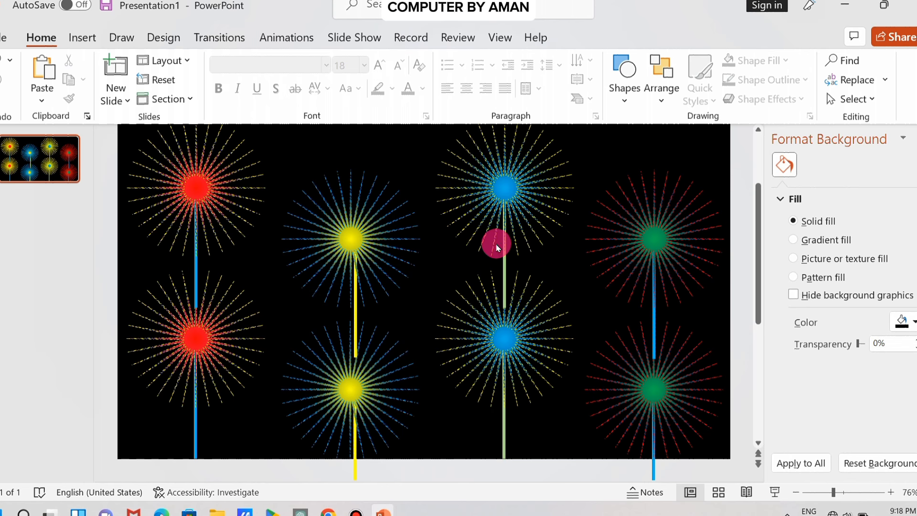
Step: Play the finished fireworks slide as a full-screen slide show with F5
key("F5")
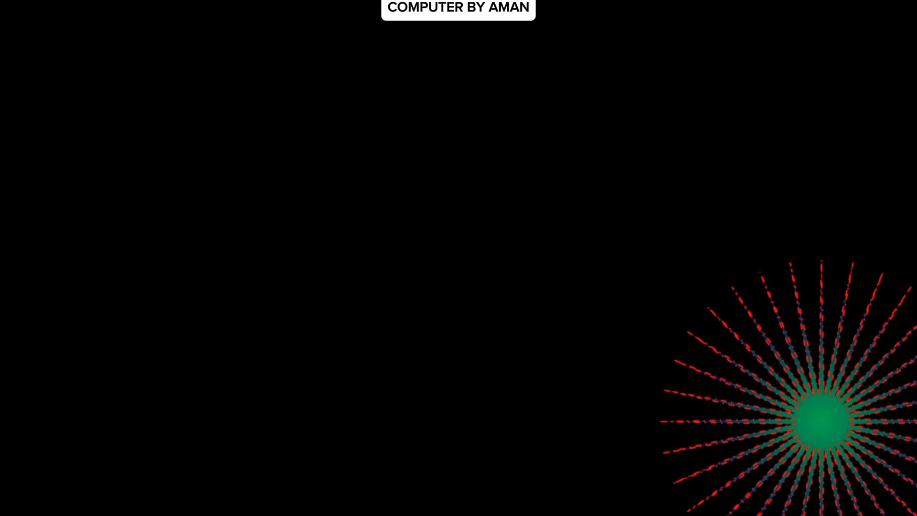
Step: End the slide show and launch PowerPoint from the Start menu's pinned apps
left_click(497, 245)
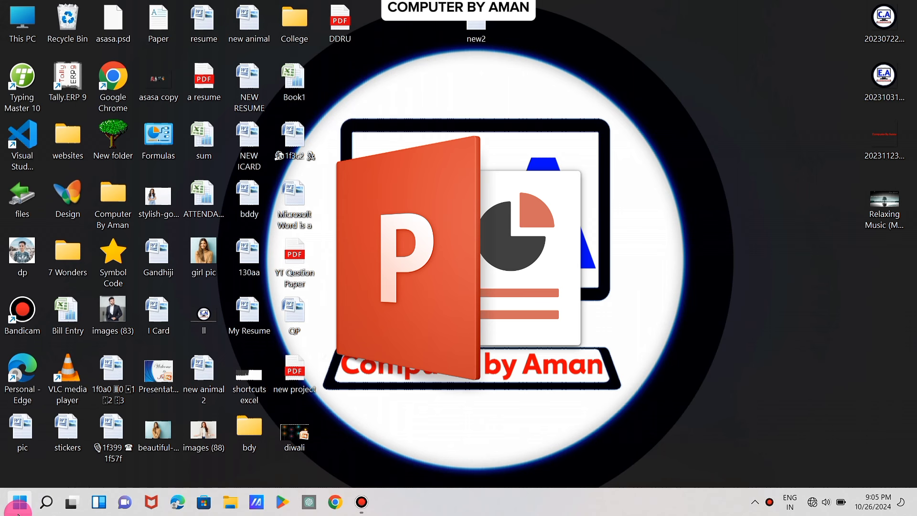
left_click(53, 510)
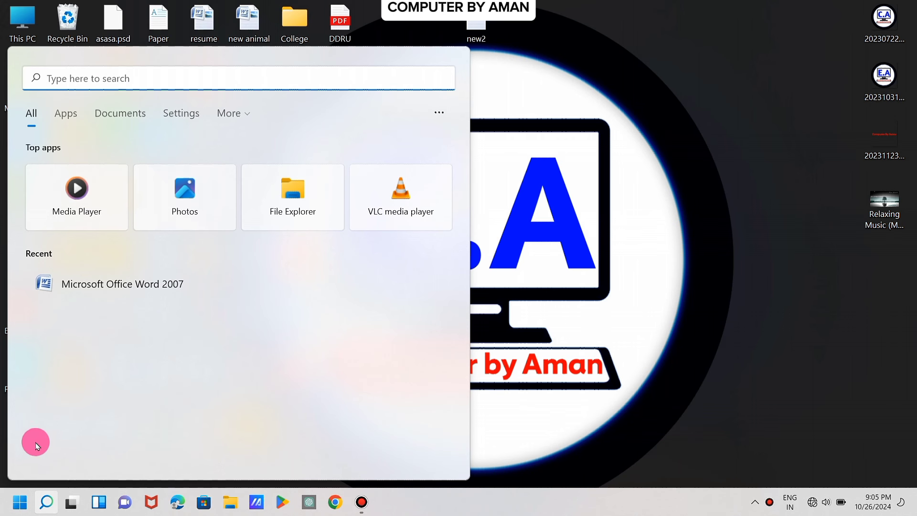
left_click(21, 503)
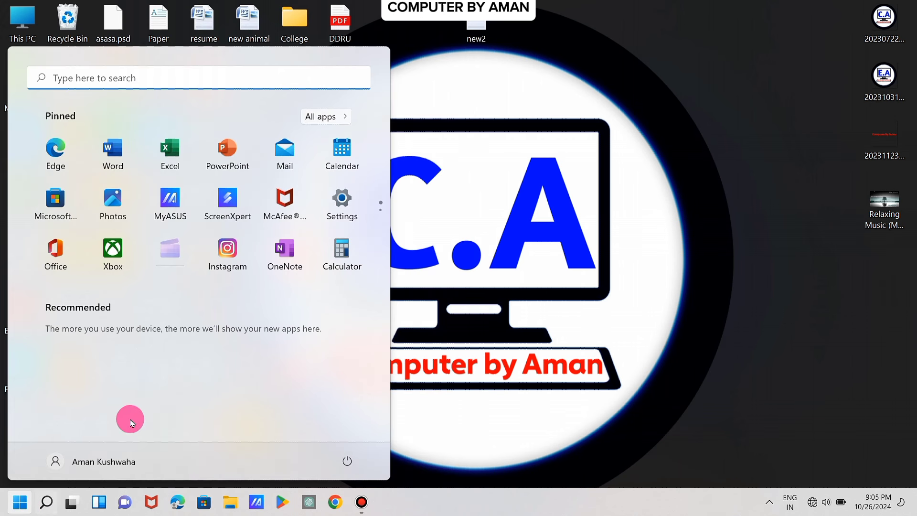
left_click(225, 167)
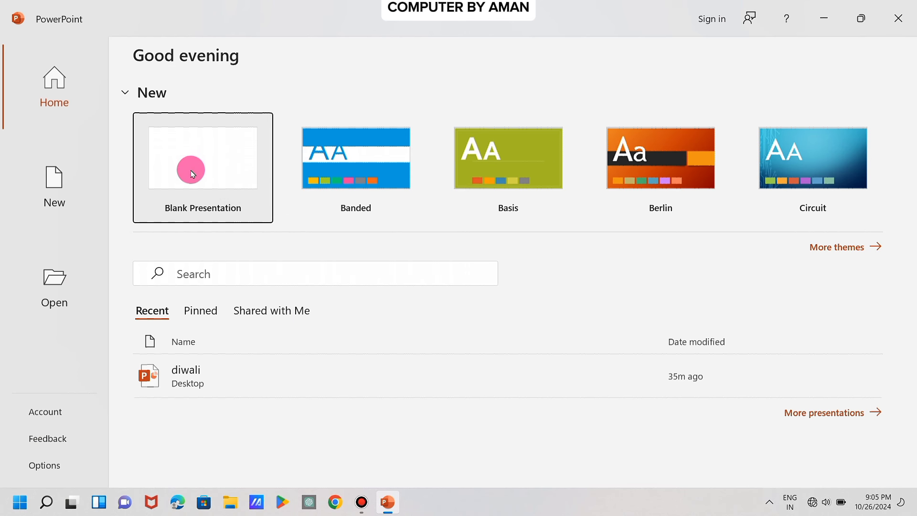
Step: Create a blank presentation and delete its title and subtitle placeholders
left_click(192, 174)
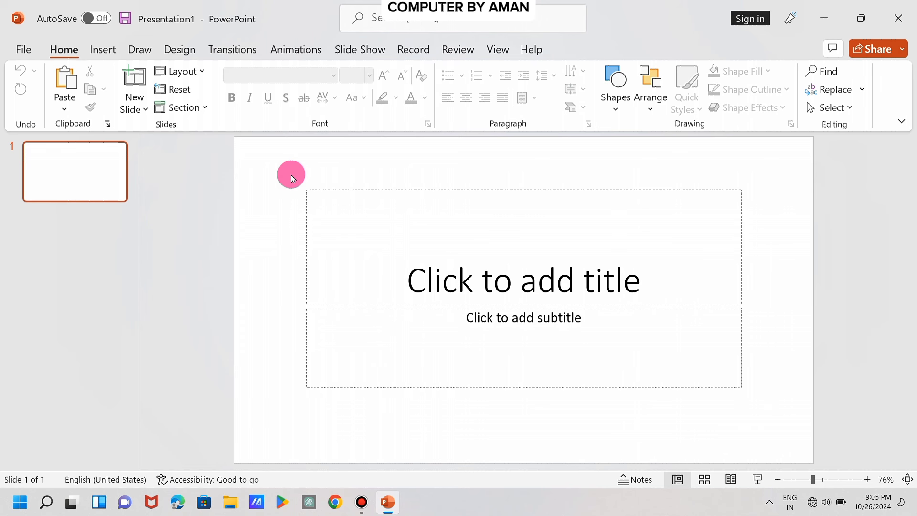
left_click_drag(291, 175, 777, 416)
left_click(777, 418)
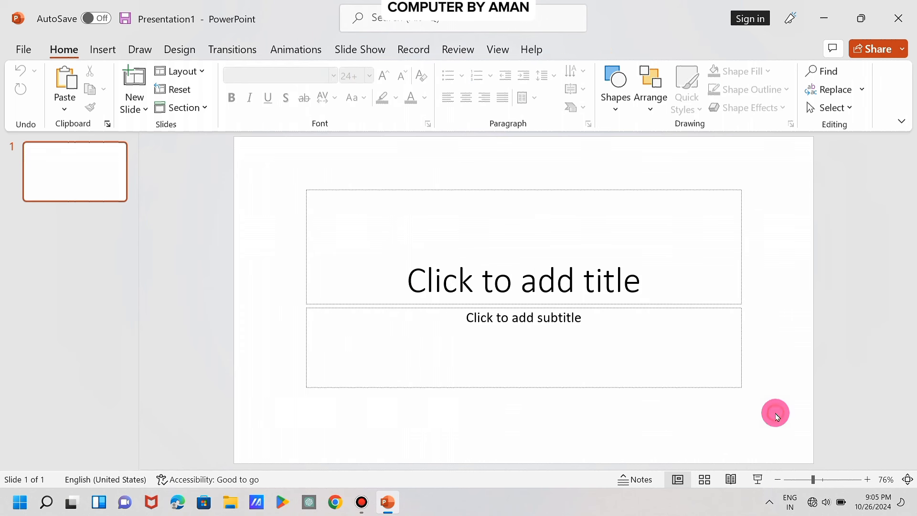
key("ctrl+a")
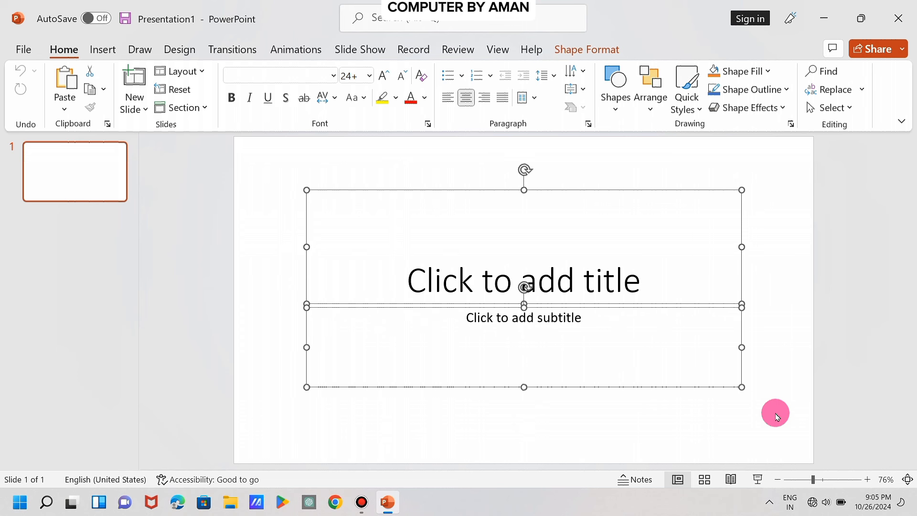
key("Delete")
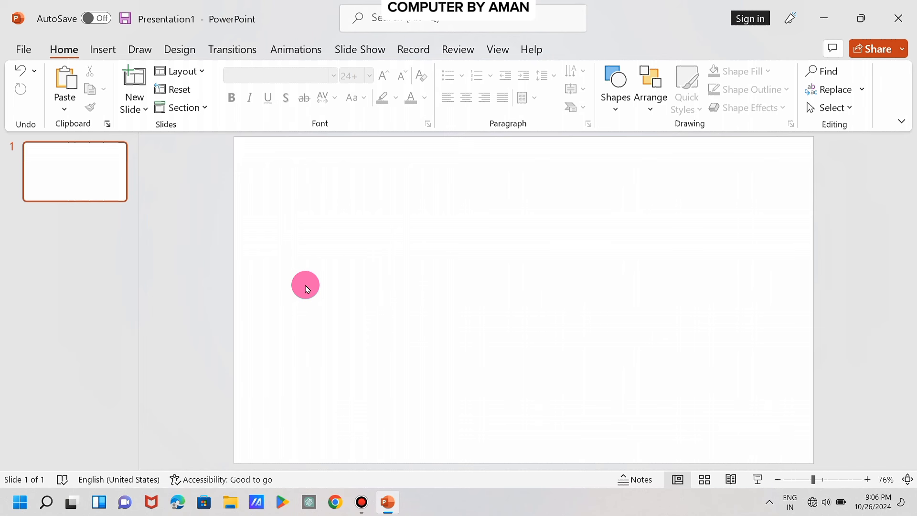
Step: Set the slide background to a solid Black fill through Format Background
left_click(180, 49)
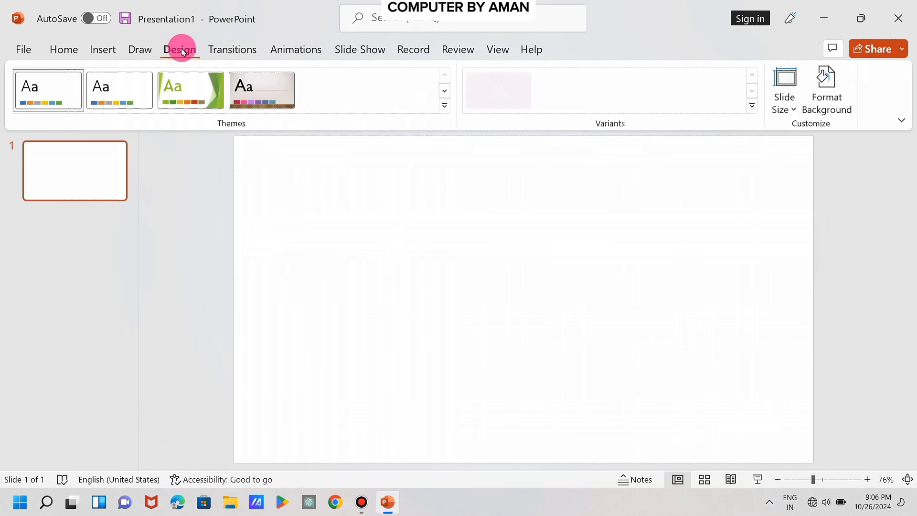
left_click(822, 109)
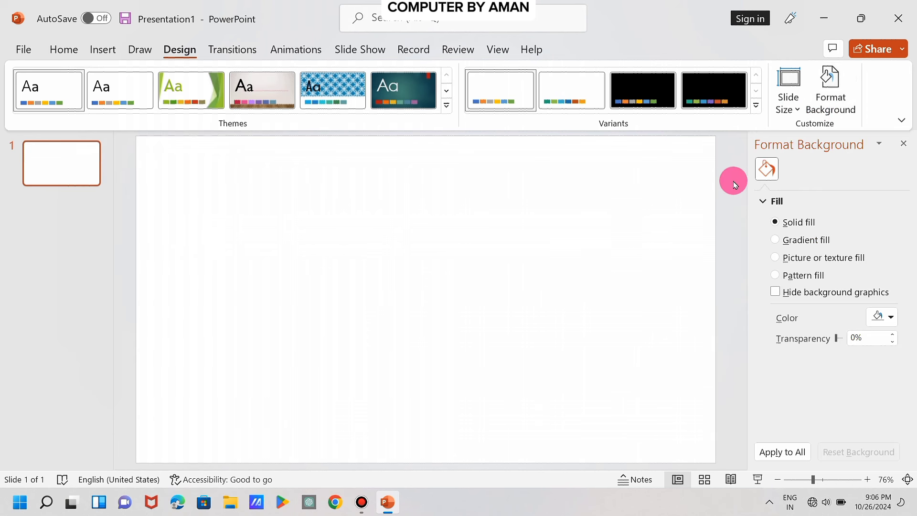
left_click(892, 319)
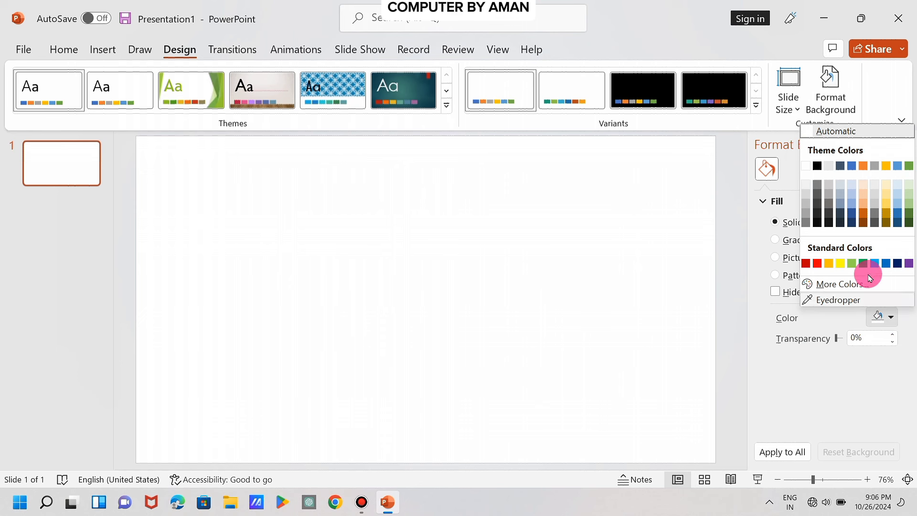
left_click(819, 165)
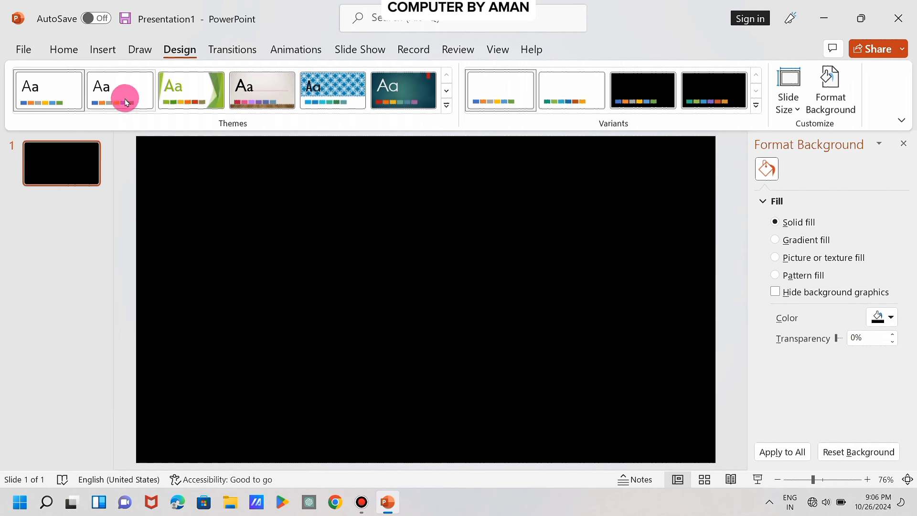
left_click(103, 52)
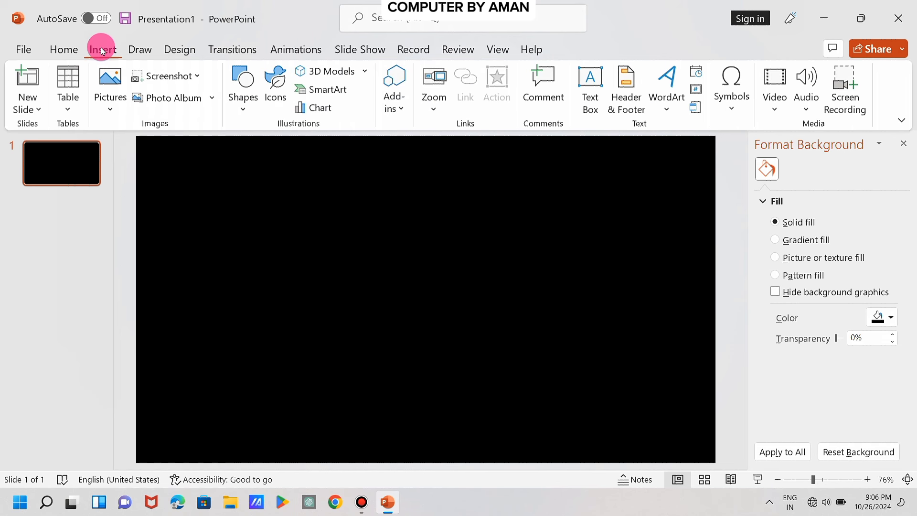
Step: Draw a straight vertical line up from the slide's lower-left edge
left_click(239, 115)
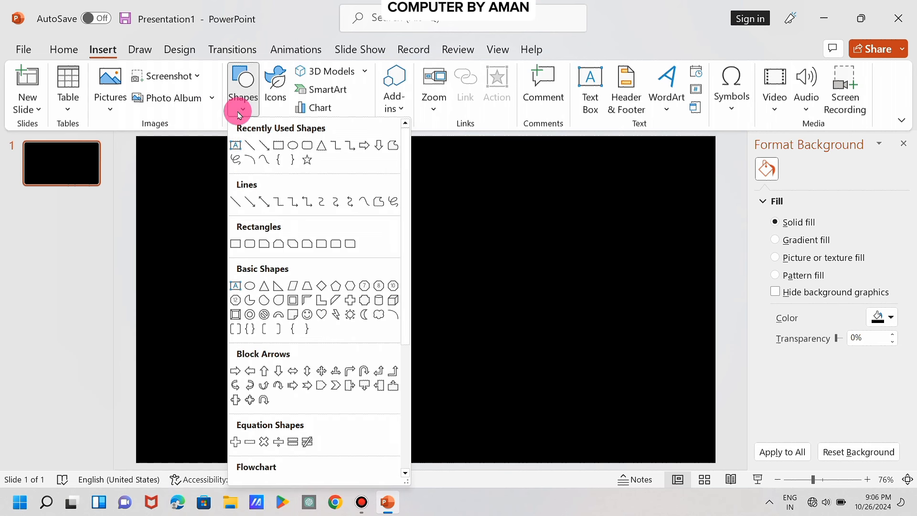
left_click(253, 150)
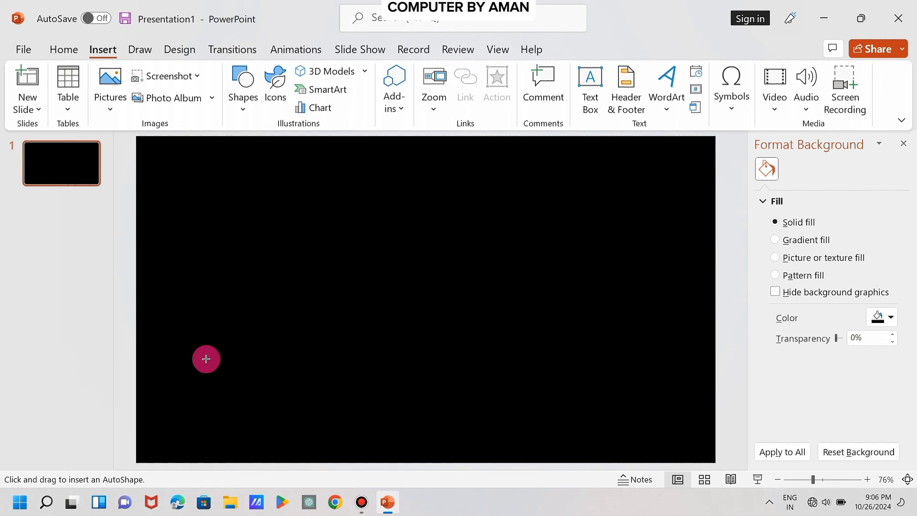
left_click_drag(210, 359, 210, 463)
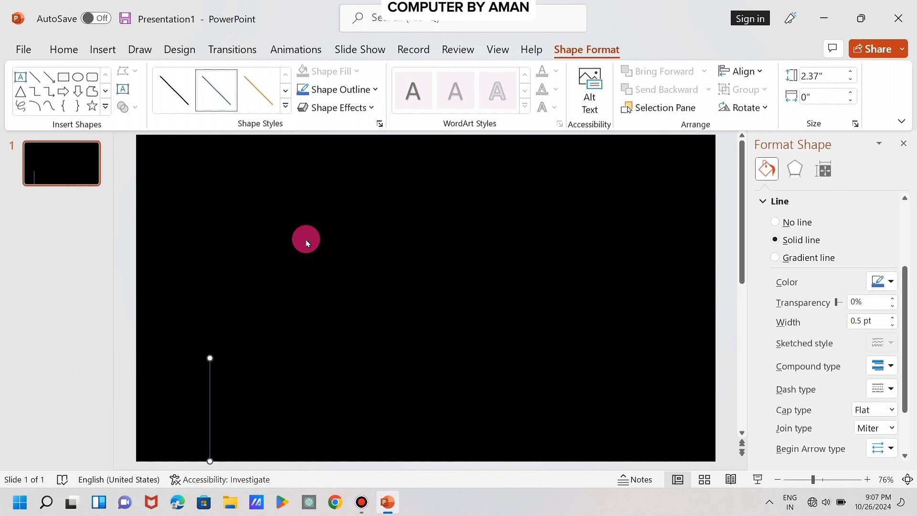
Step: Give the line a 4.5 pt weight and a blue outline colour
left_click(359, 92)
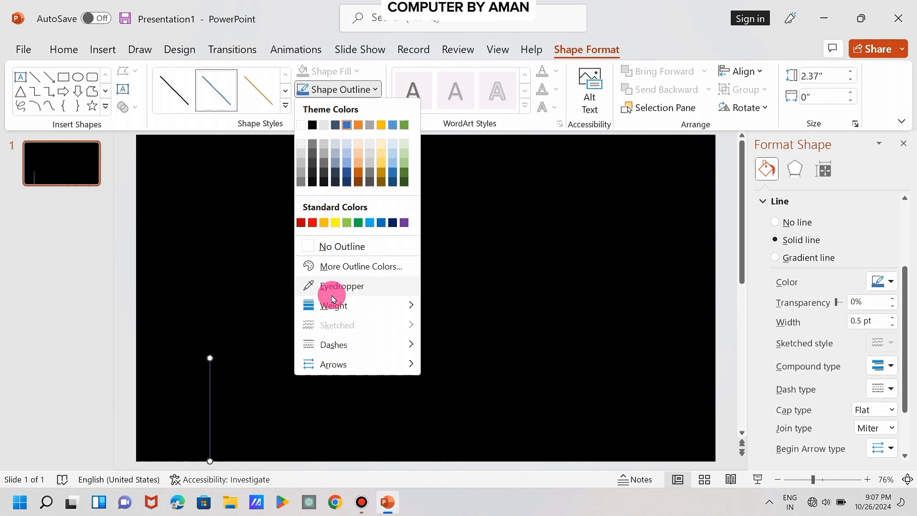
mouse_move(334, 305)
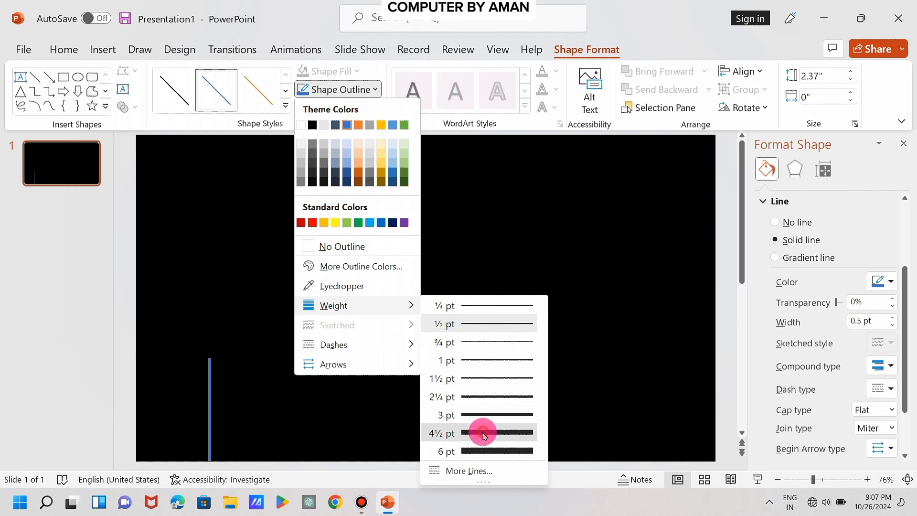
left_click(484, 433)
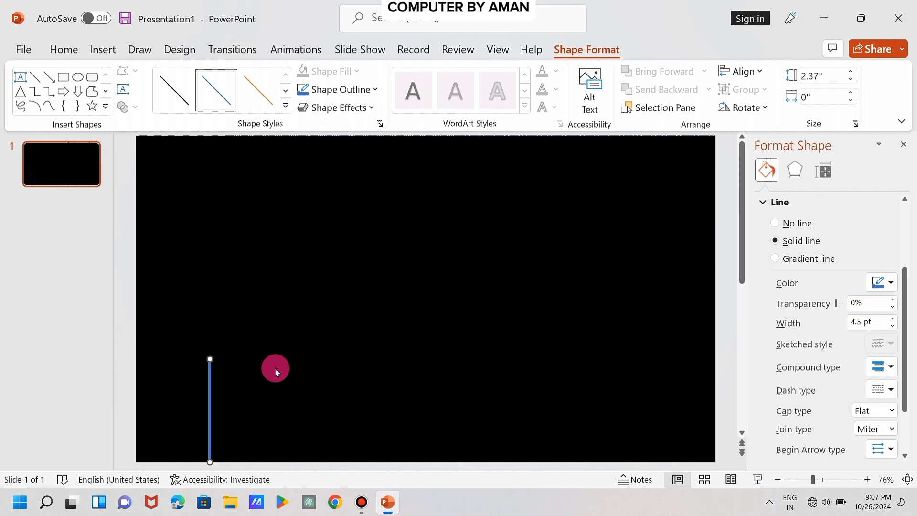
left_click(276, 371)
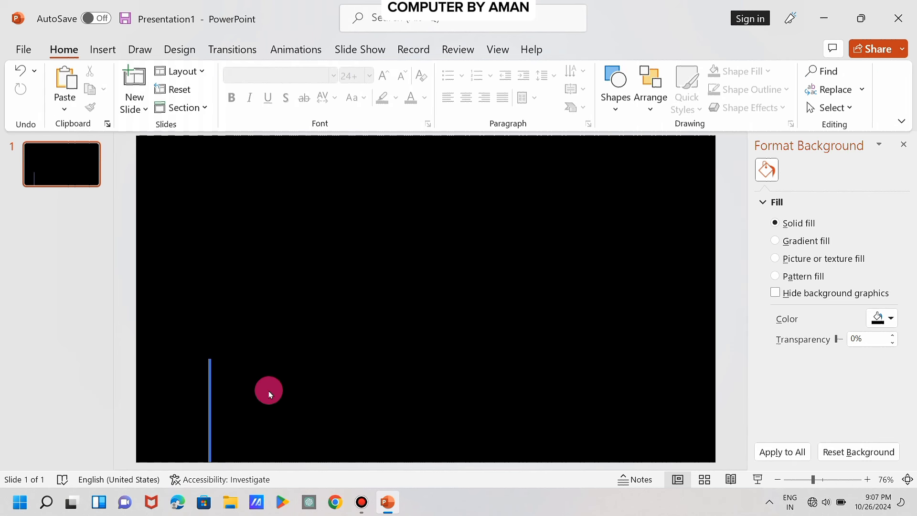
left_click(212, 412)
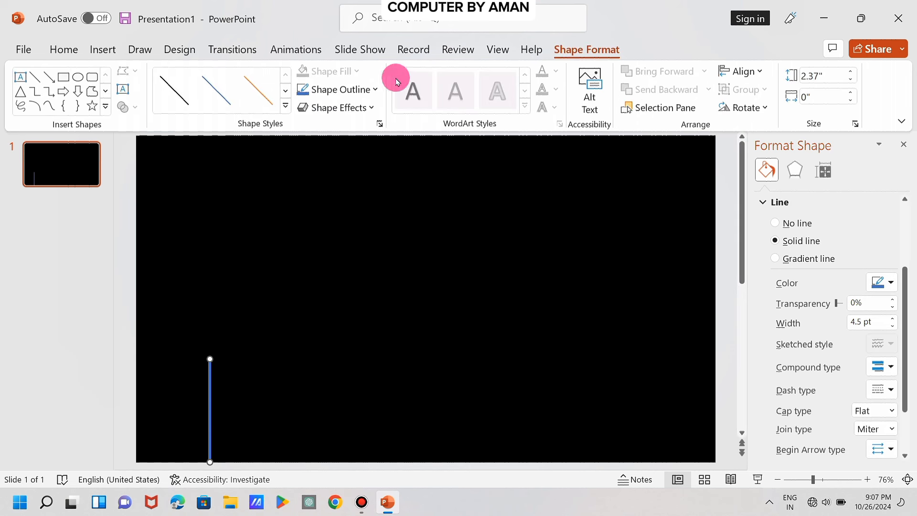
left_click(344, 89)
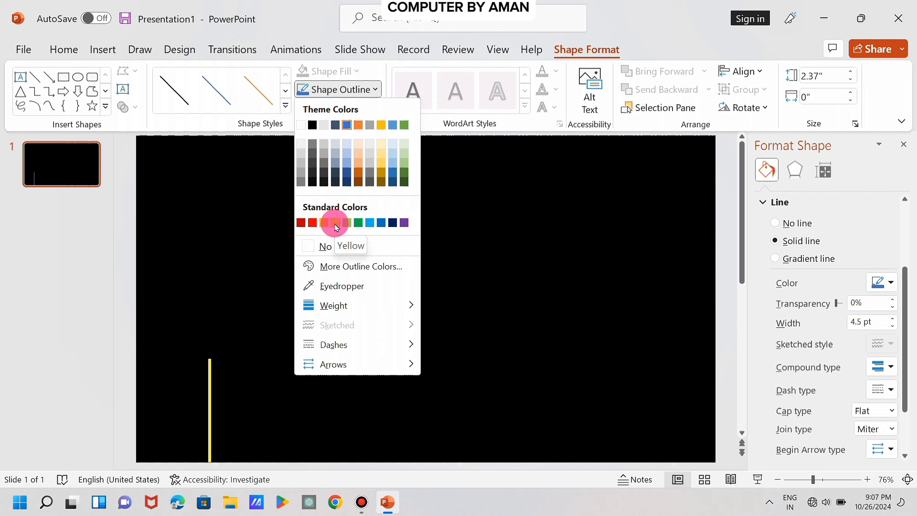
left_click(370, 227)
left_click(281, 301)
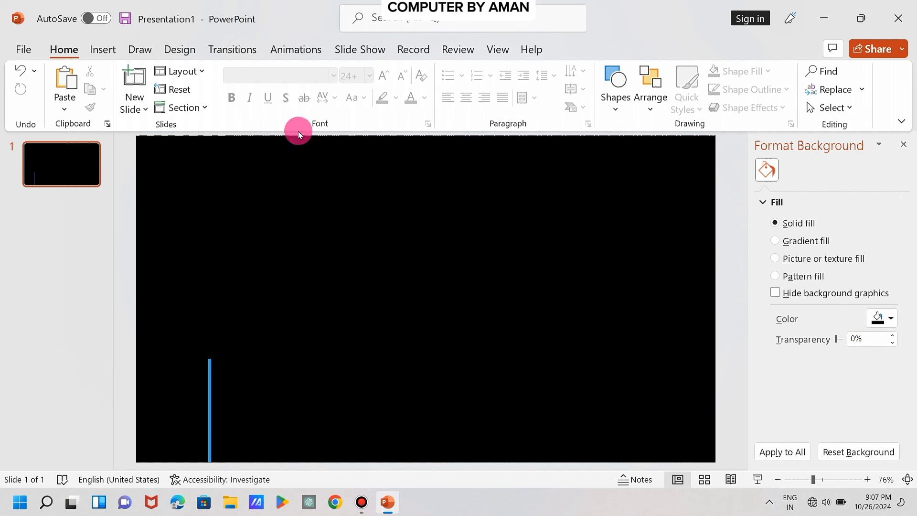
Step: Draw a 32-point star on top of the blue stem line
left_click(104, 51)
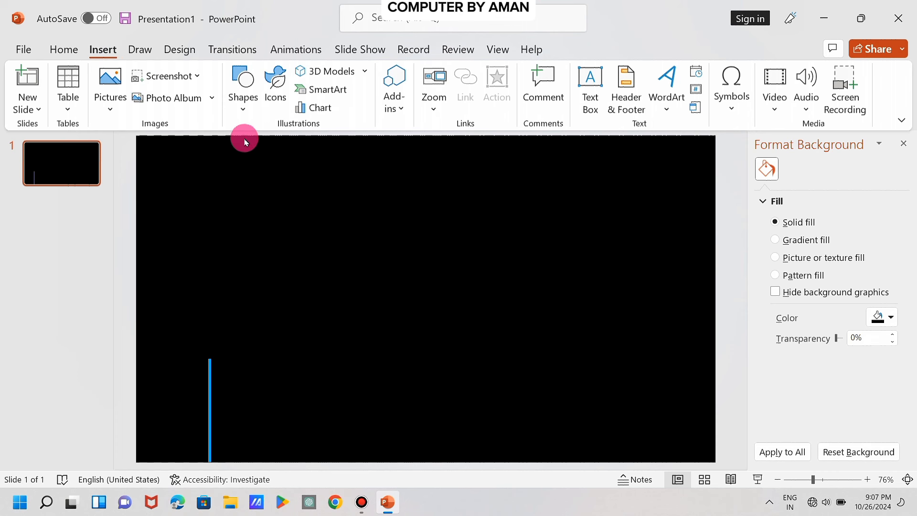
left_click(245, 106)
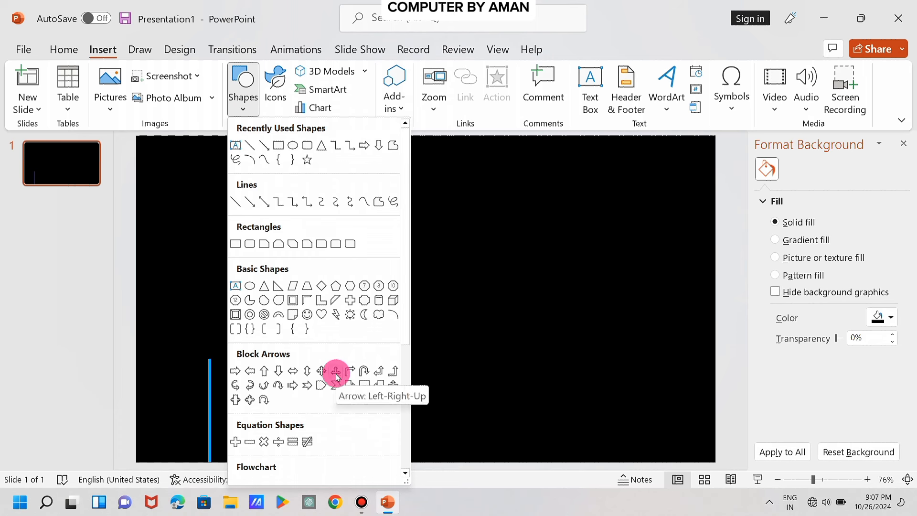
scroll(337, 377, "down", 3)
scroll(337, 378, "down", 2)
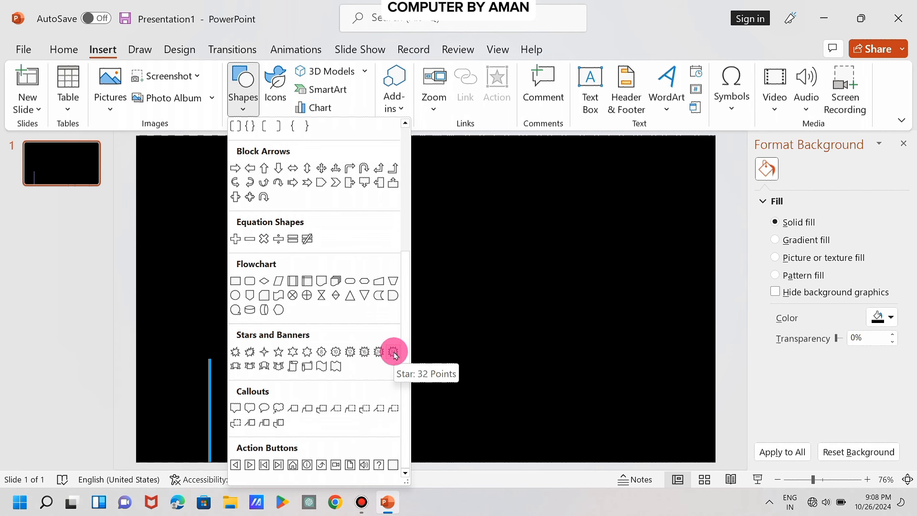
left_click(393, 352)
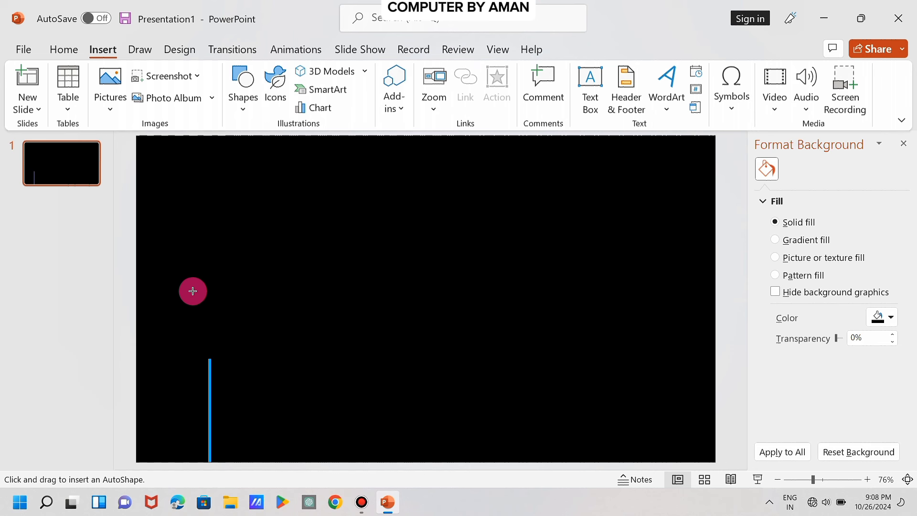
left_click_drag(193, 291, 313, 422)
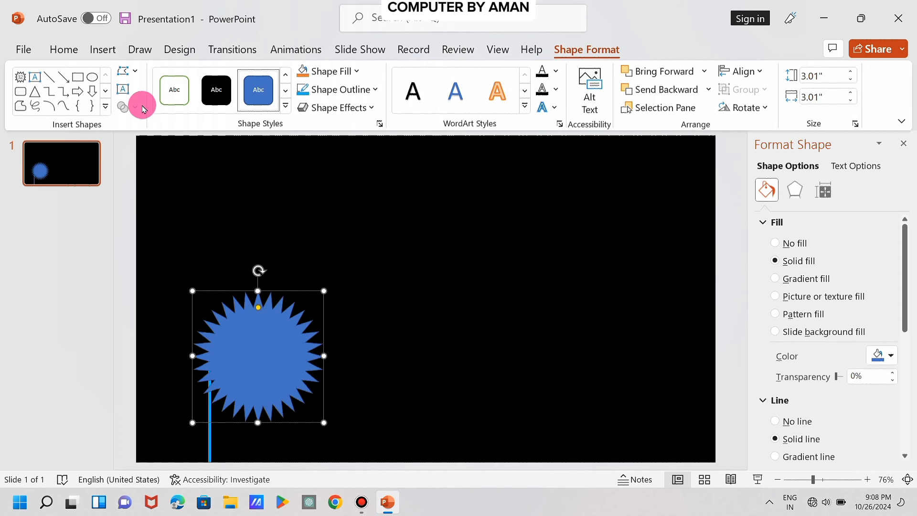
left_click(231, 178)
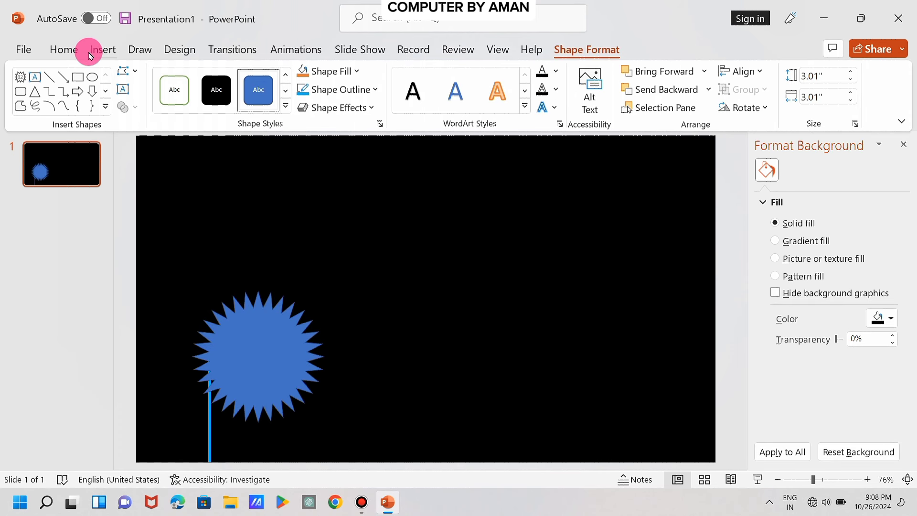
Step: Draw another many-pointed star, move it down, and centre it atop the stem
left_click(92, 55)
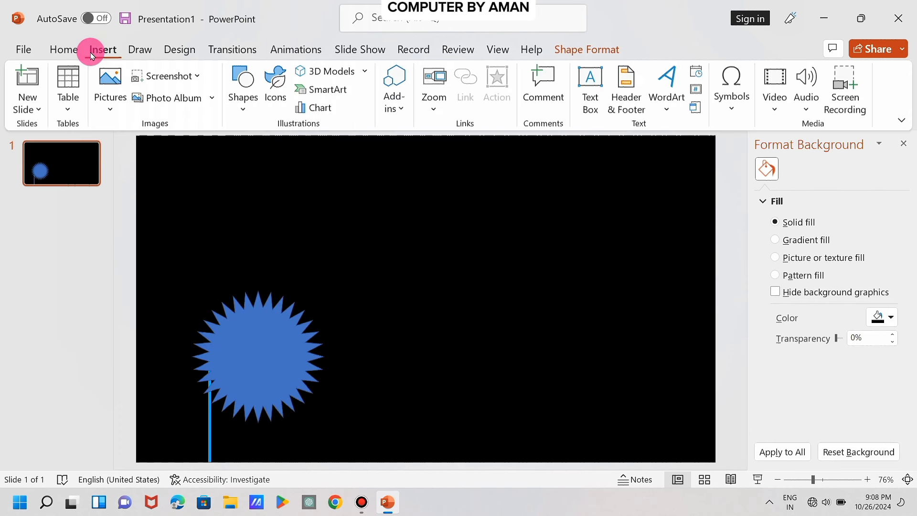
left_click(241, 90)
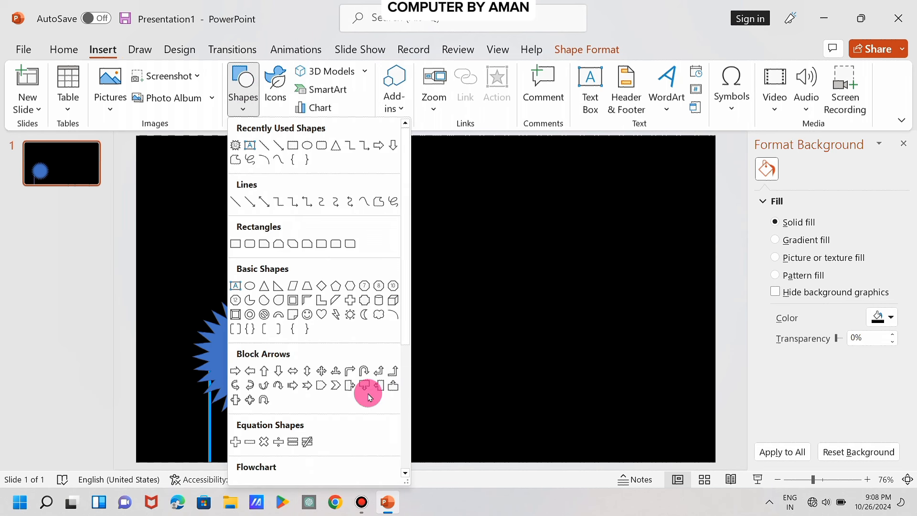
scroll(370, 396, "down", 4)
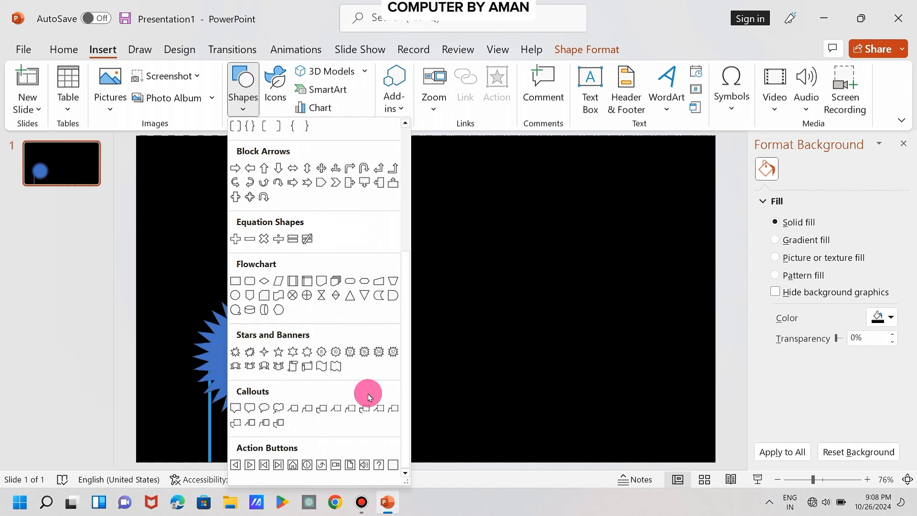
left_click(395, 353)
mouse_move(373, 216)
left_mouse_down()
mouse_move(492, 352)
mouse_move(443, 303)
mouse_move(454, 274)
mouse_move(470, 391)
mouse_move(420, 272)
mouse_move(525, 360)
mouse_move(535, 387)
mouse_move(540, 318)
mouse_move(454, 357)
mouse_move(526, 343)
mouse_move(520, 368)
mouse_move(510, 280)
mouse_move(532, 258)
mouse_move(557, 274)
mouse_move(540, 219)
mouse_move(518, 195)
left_mouse_up()
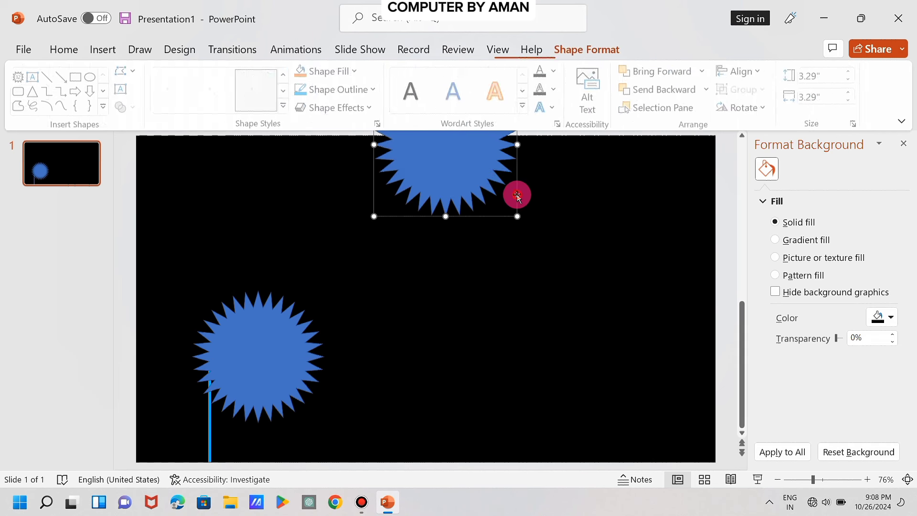
left_click_drag(472, 160, 463, 303)
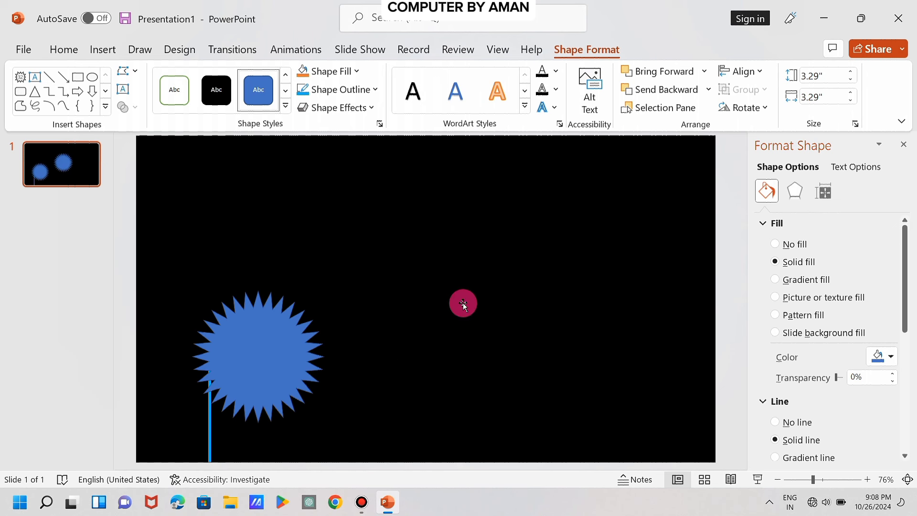
left_click(463, 303)
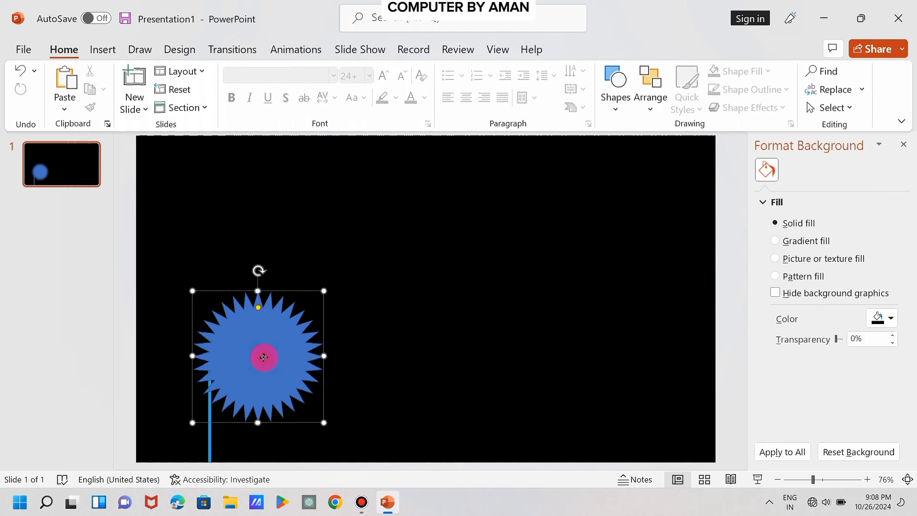
left_click_drag(258, 354, 218, 340)
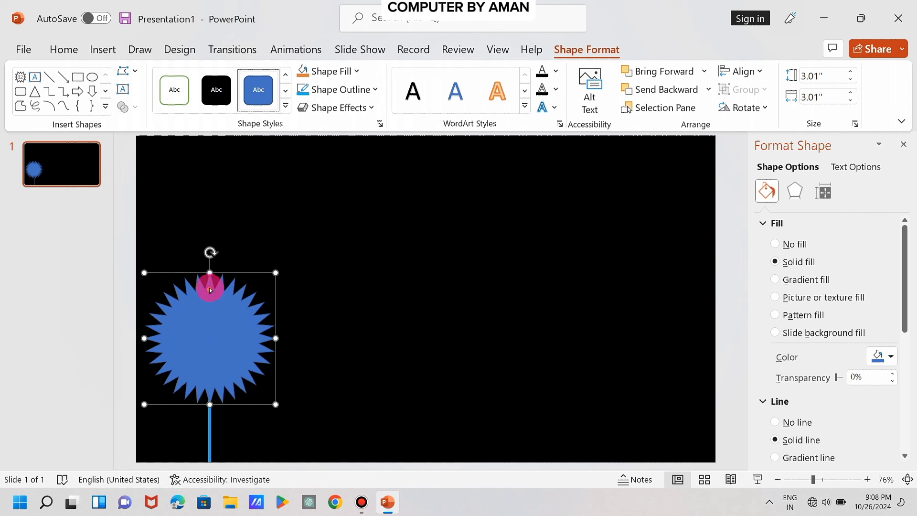
Step: Pull the star's points inward into thin spikes and settle the burst onto the stem
left_click_drag(210, 290, 210, 326)
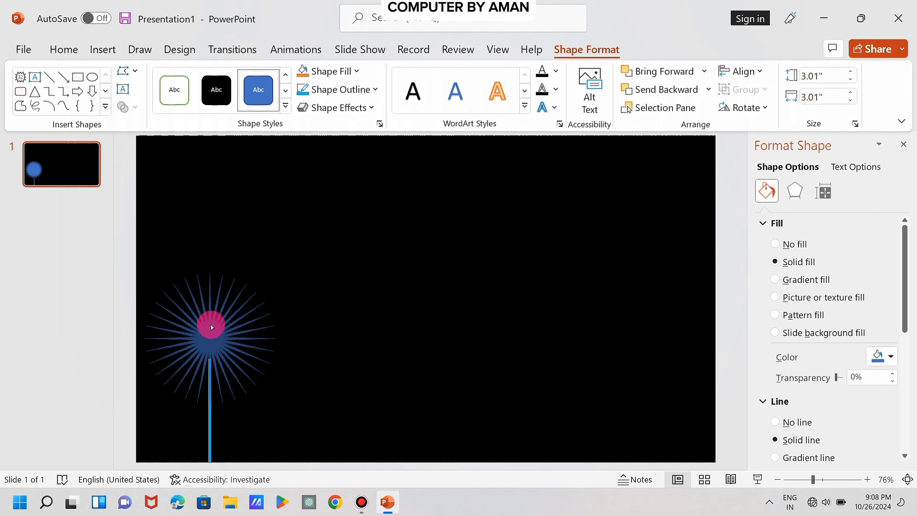
left_click_drag(211, 326, 210, 351)
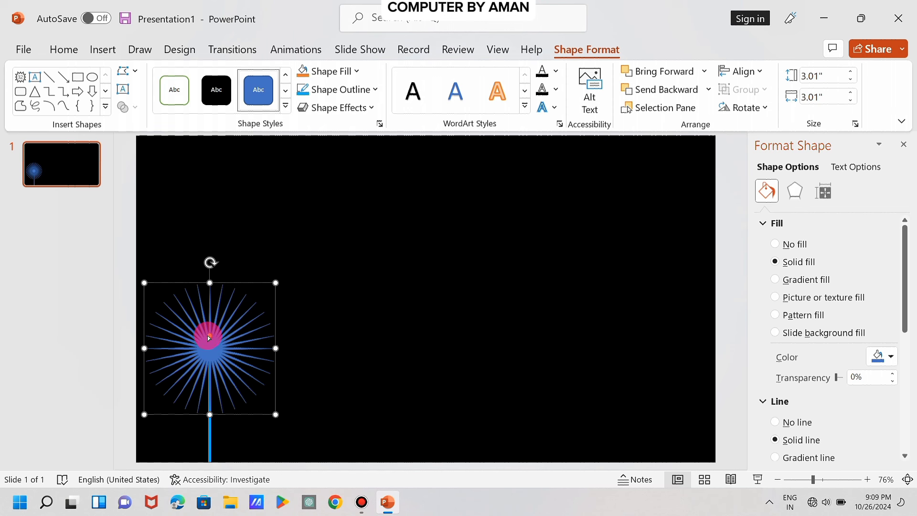
left_click_drag(211, 338, 211, 339)
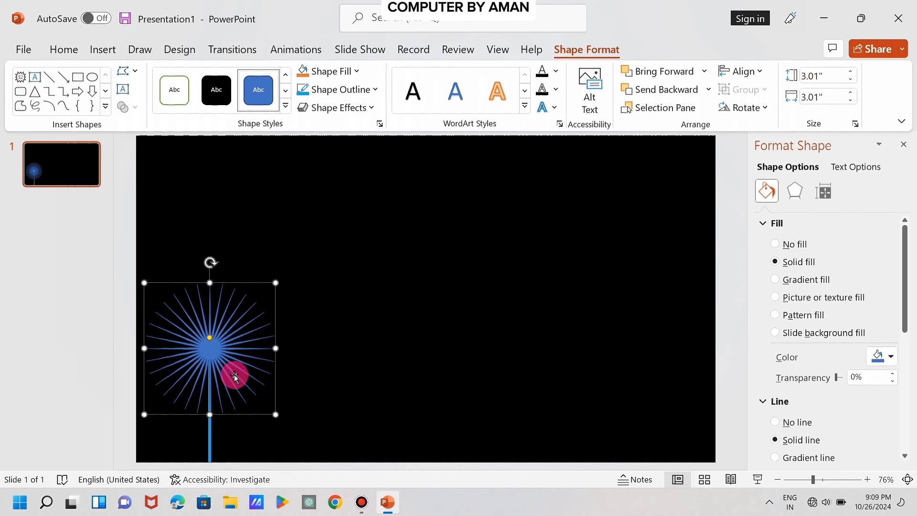
Step: Give the starburst a dark From Center gradient fill and open More Gradients
left_click(907, 144)
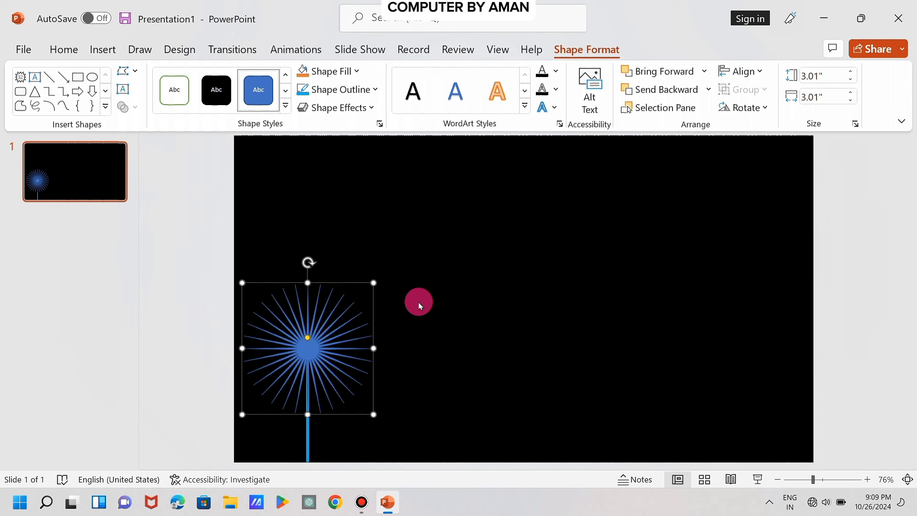
left_click(359, 72)
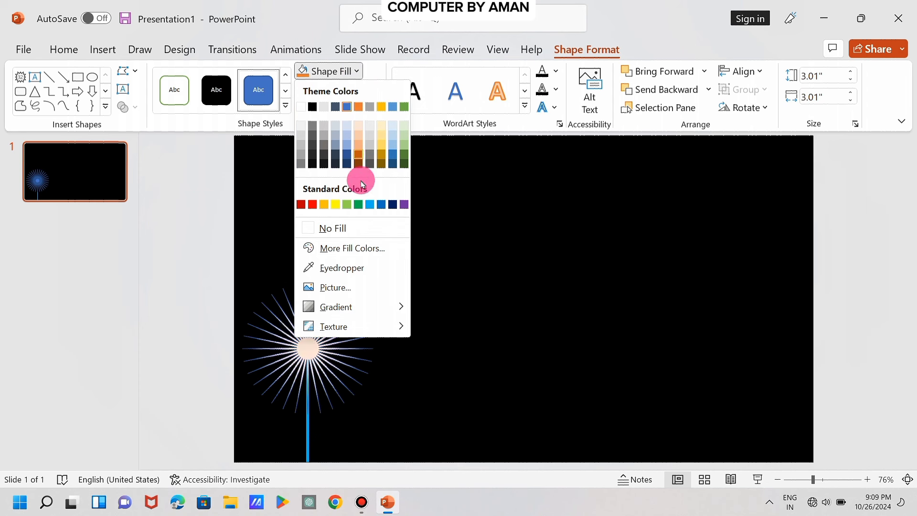
mouse_move(336, 307)
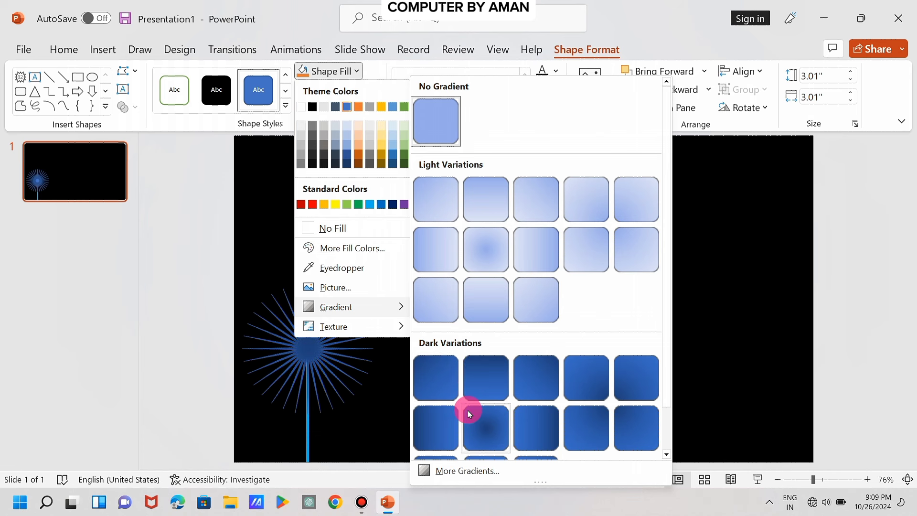
scroll(468, 409, "down", 1)
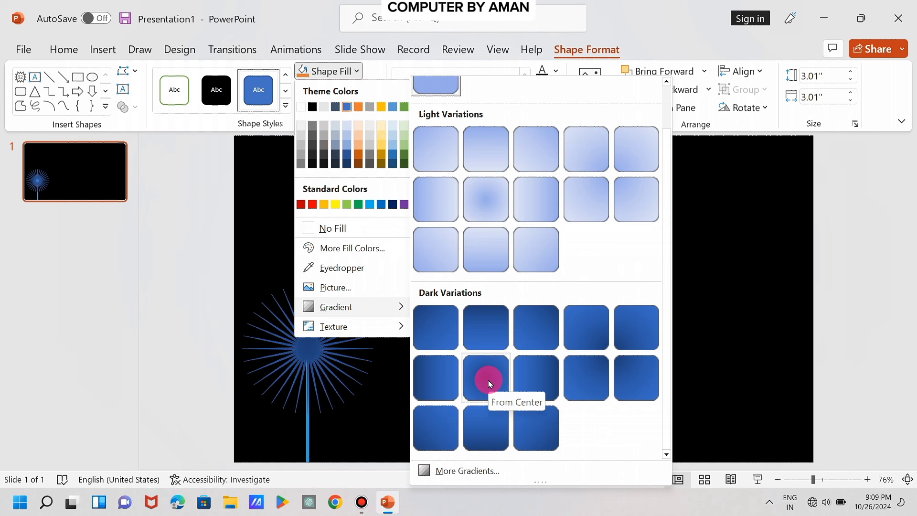
left_click(490, 384)
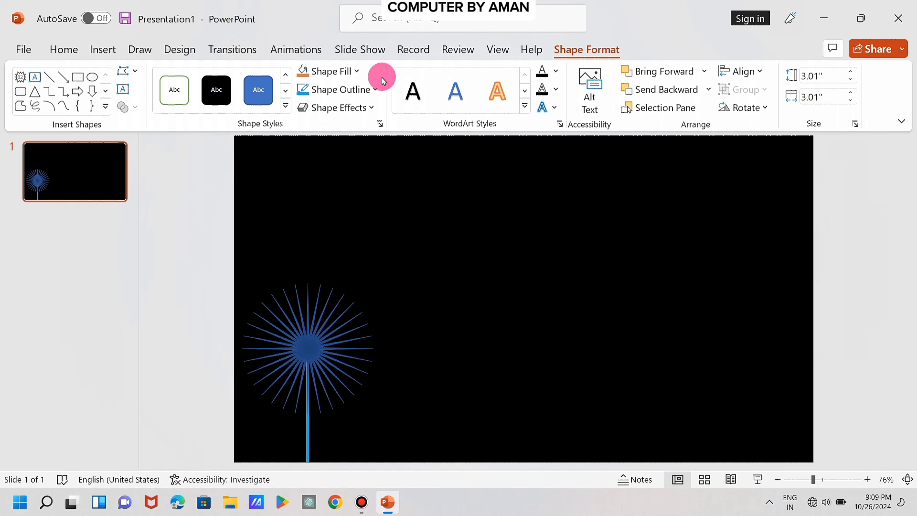
left_click(354, 72)
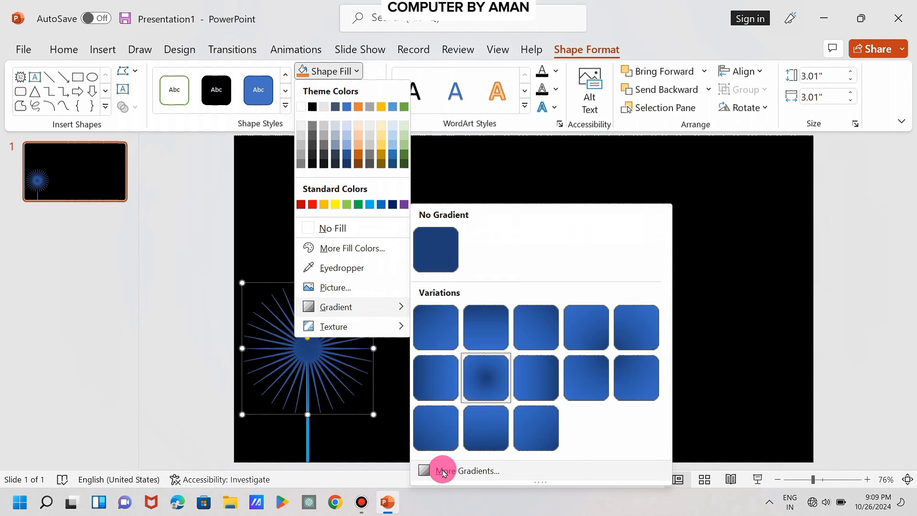
left_click(442, 473)
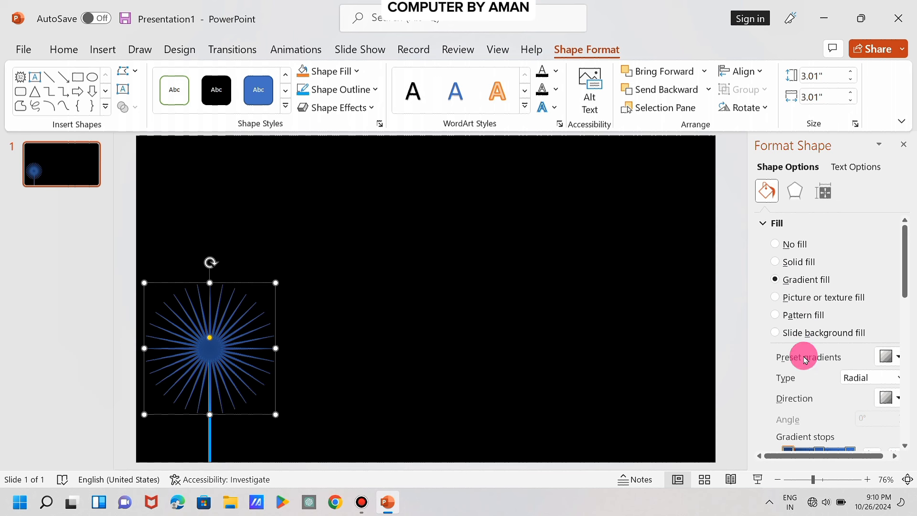
Step: Colour the first gradient stop red, then change it to yellow
scroll(806, 360, "down", 2)
scroll(805, 360, "down", 1)
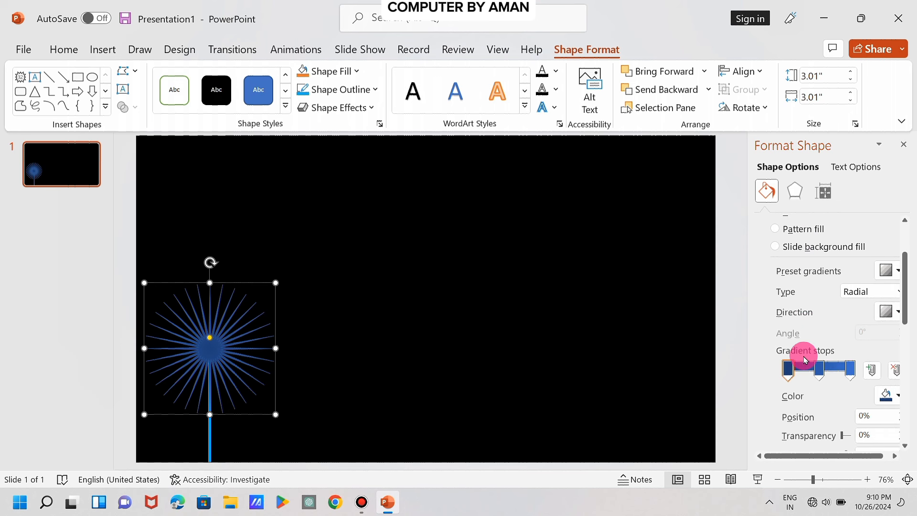
scroll(805, 360, "down", 2)
scroll(806, 360, "down", 1)
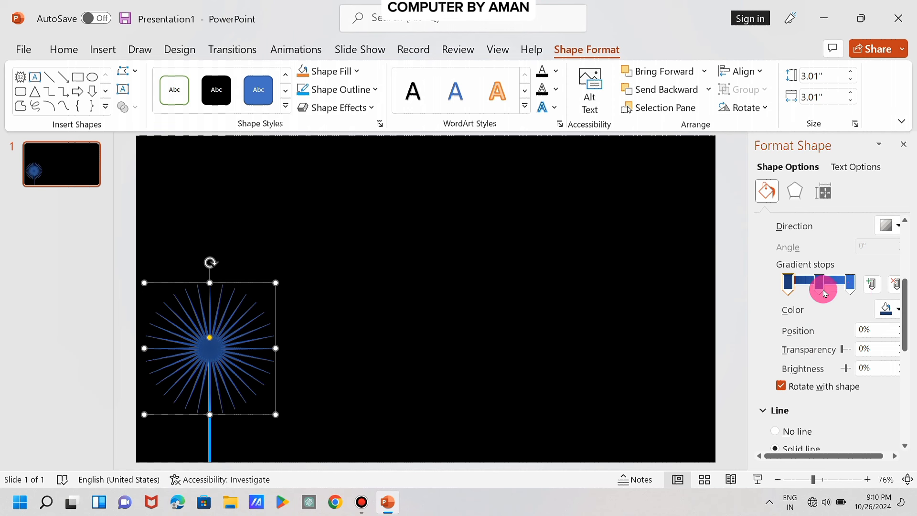
left_click_drag(791, 296, 793, 293)
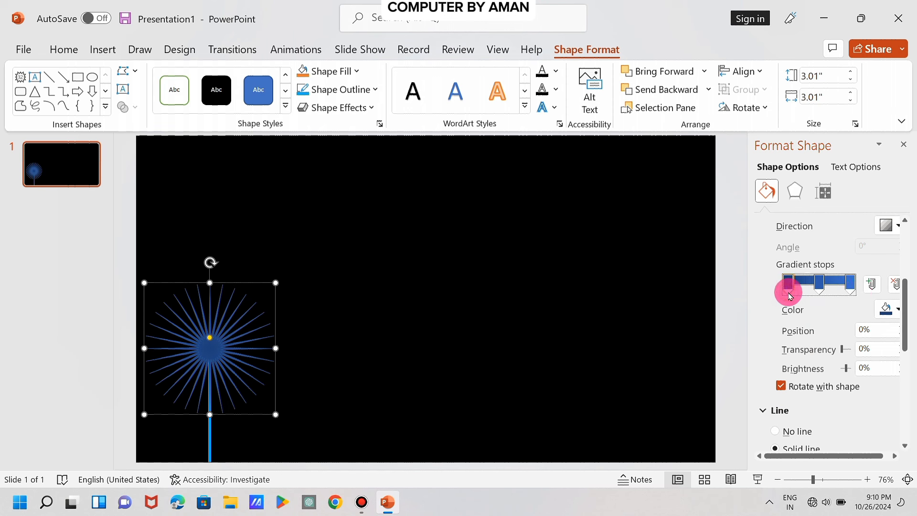
left_click(902, 313)
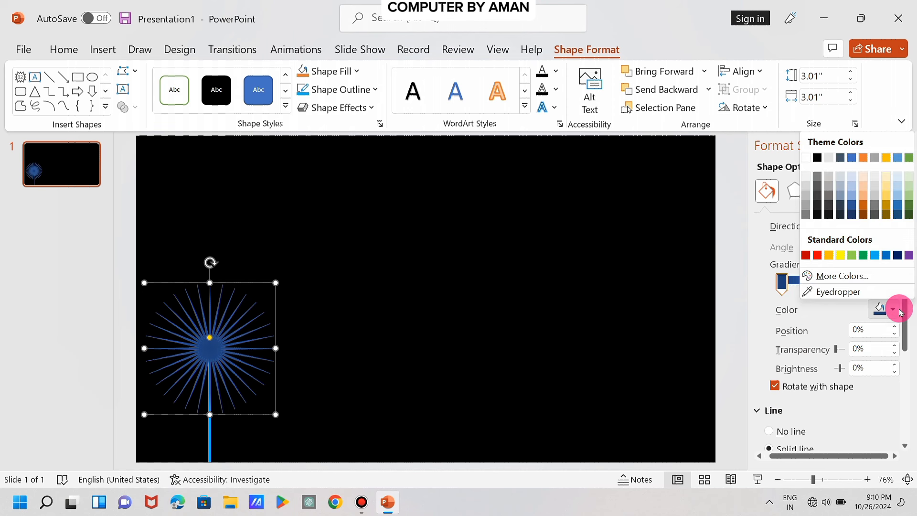
left_click(818, 256)
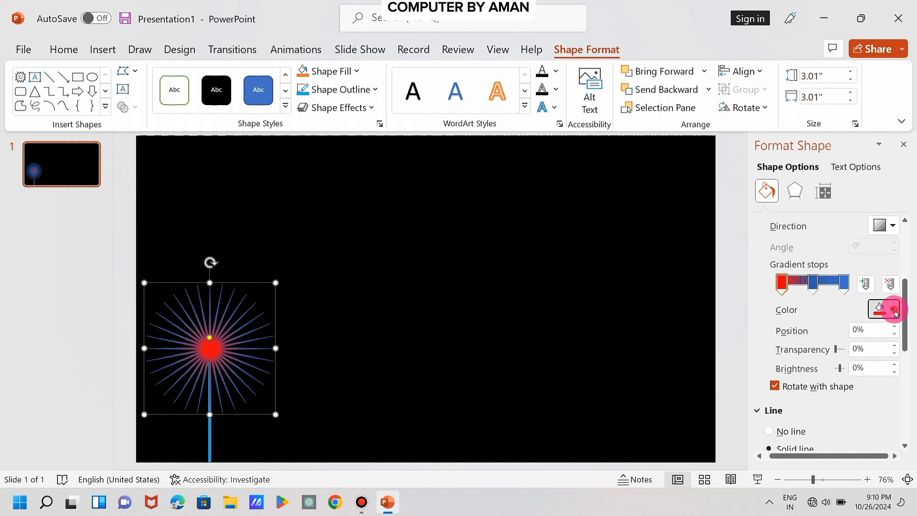
left_click(895, 311)
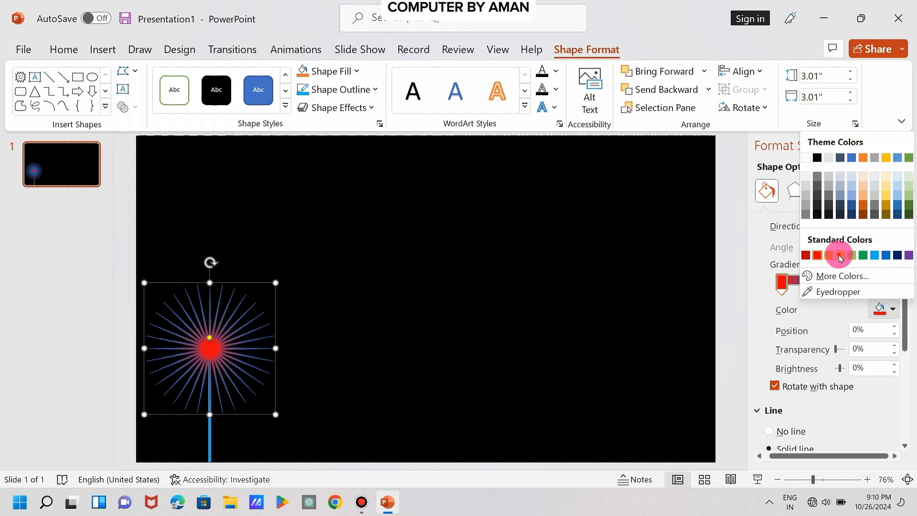
left_click(841, 258)
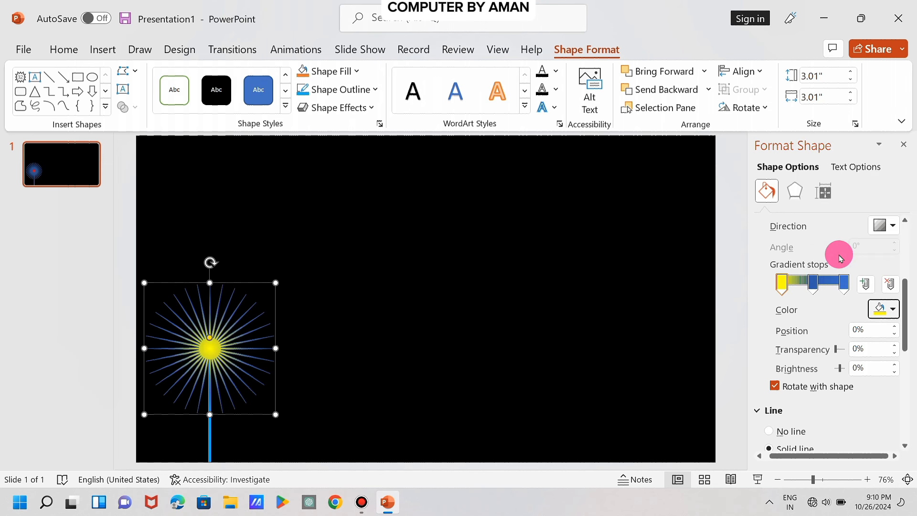
Step: Make the middle stop dark blue, the last stop red, and the centre stop red
left_click(813, 294)
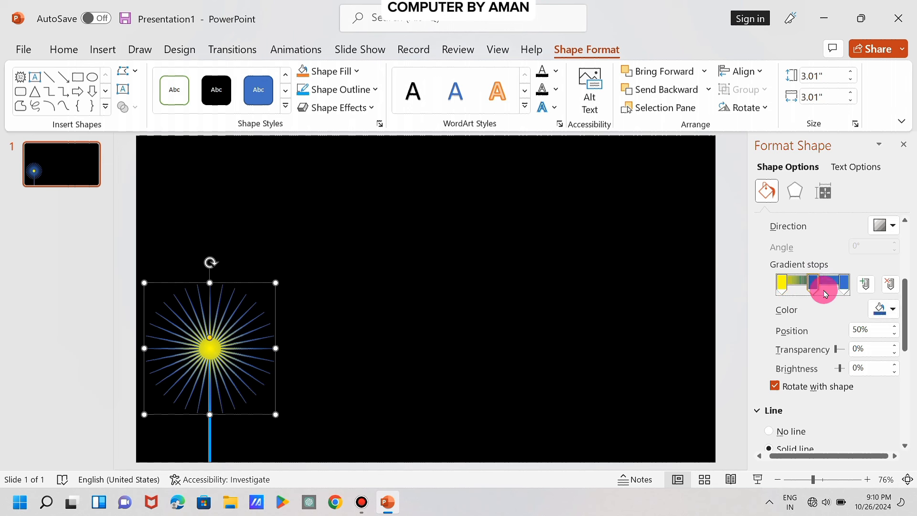
left_click(894, 311)
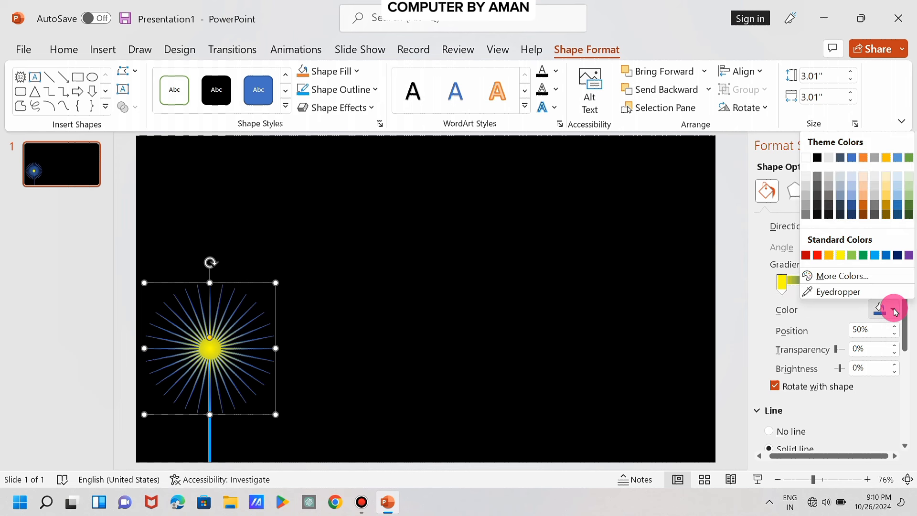
left_click(898, 258)
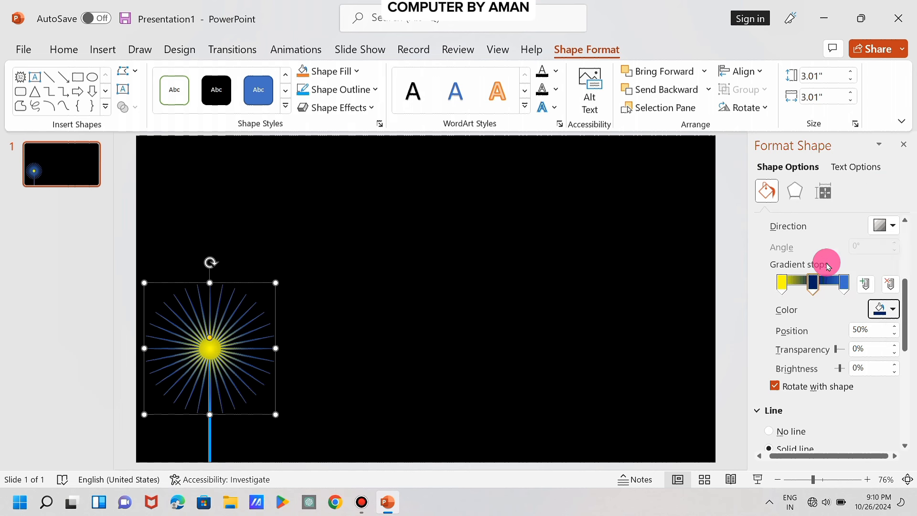
left_click(847, 294)
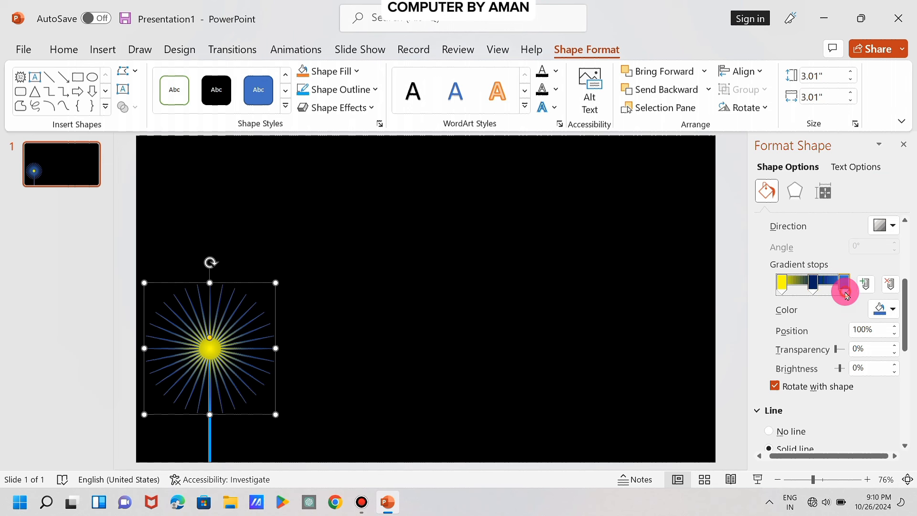
left_click(890, 309)
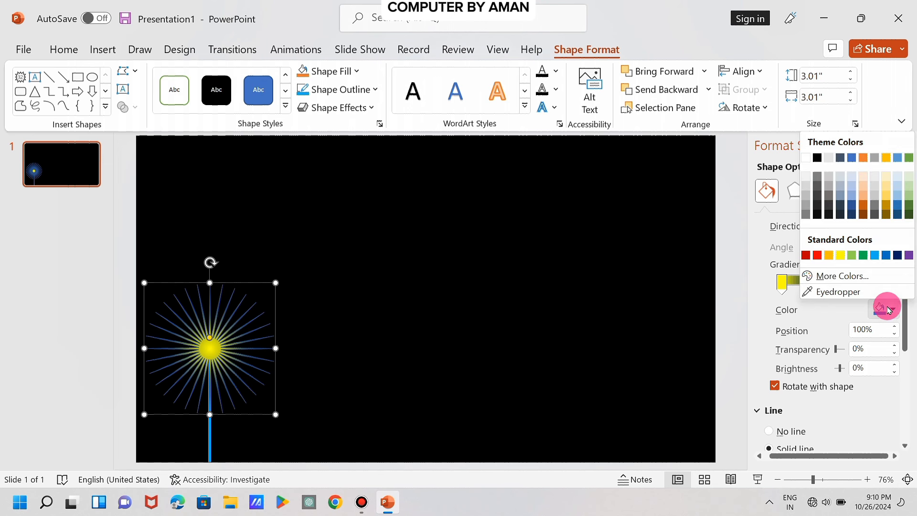
left_click(820, 256)
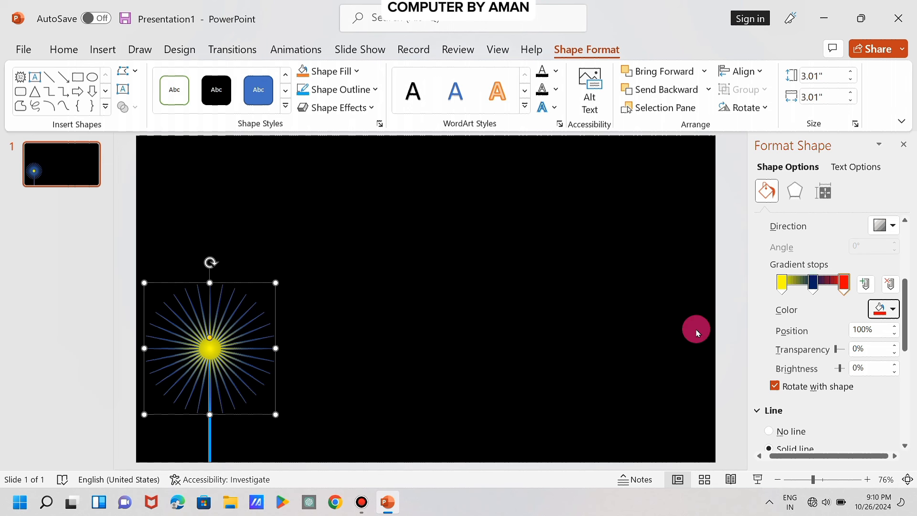
left_click(783, 285)
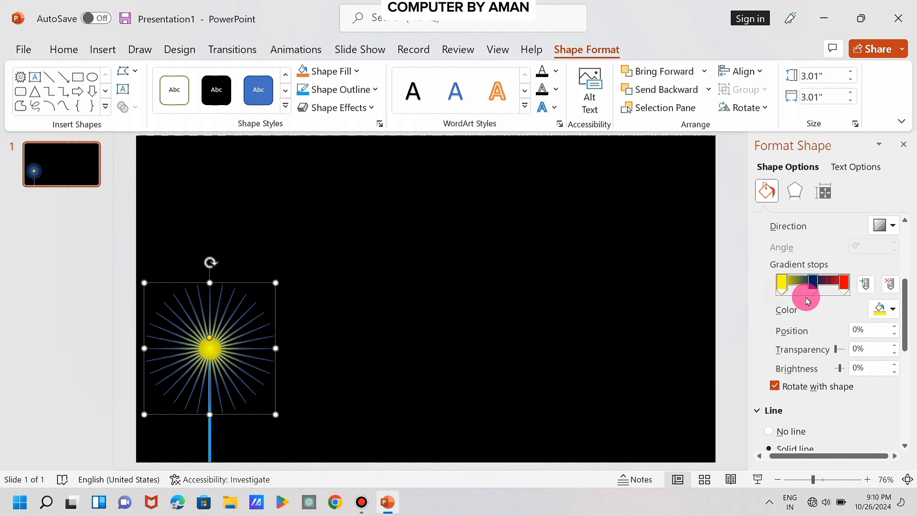
left_click(894, 311)
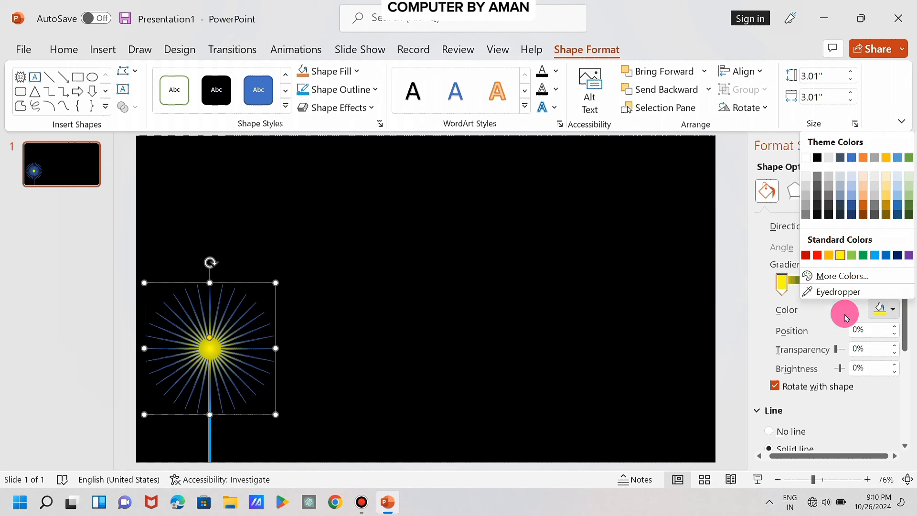
left_click(820, 255)
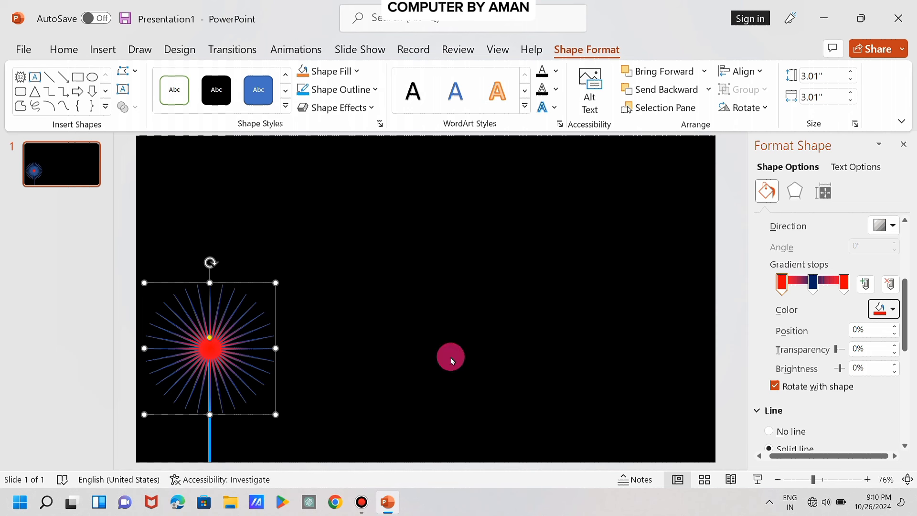
Step: Close the Format Shape pane and colour the burst's outline yellow
left_click(903, 144)
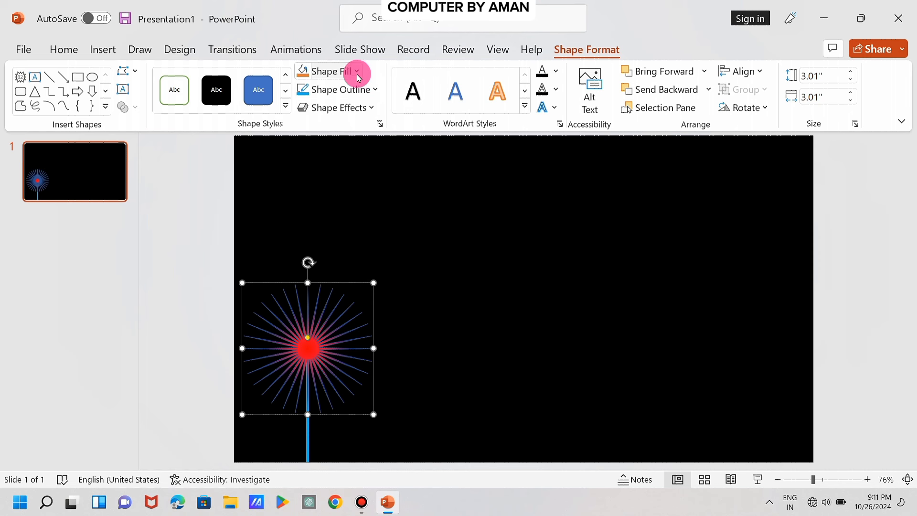
left_click(359, 90)
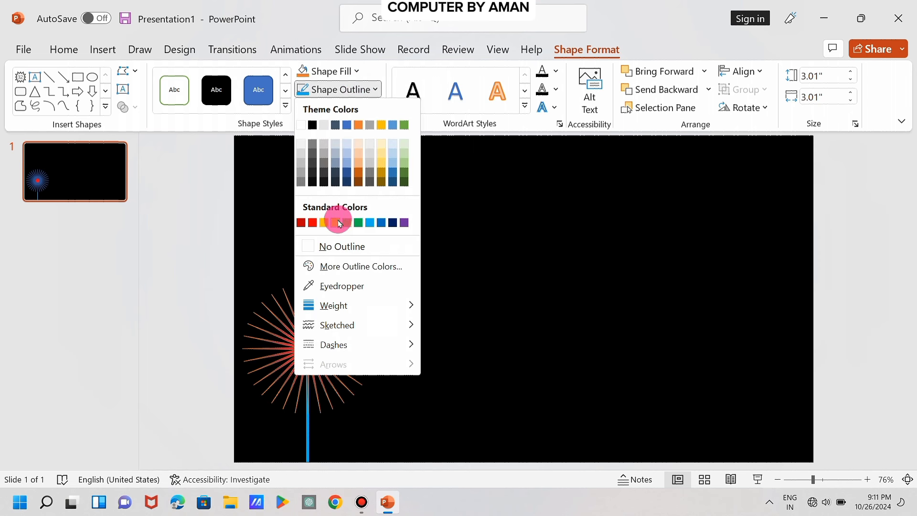
left_click(337, 225)
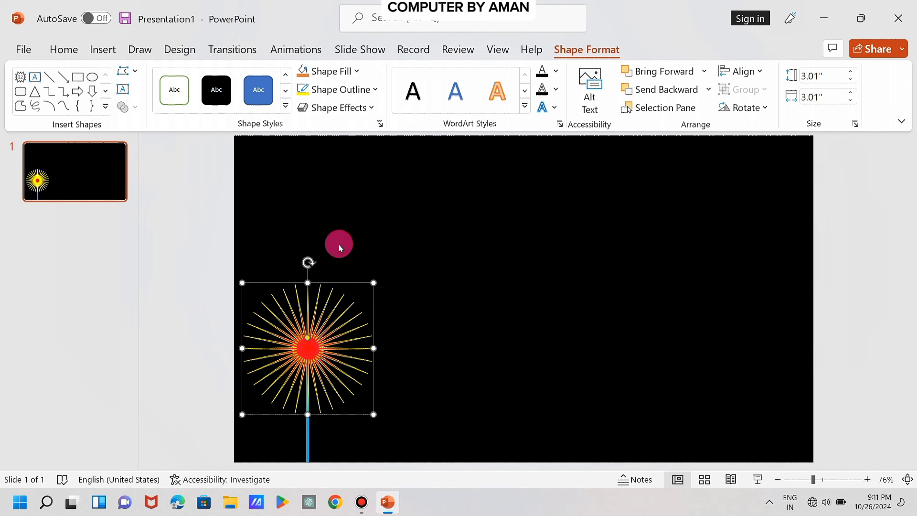
Step: Make the burst's yellow rays dashed lines and check the result
left_click(351, 91)
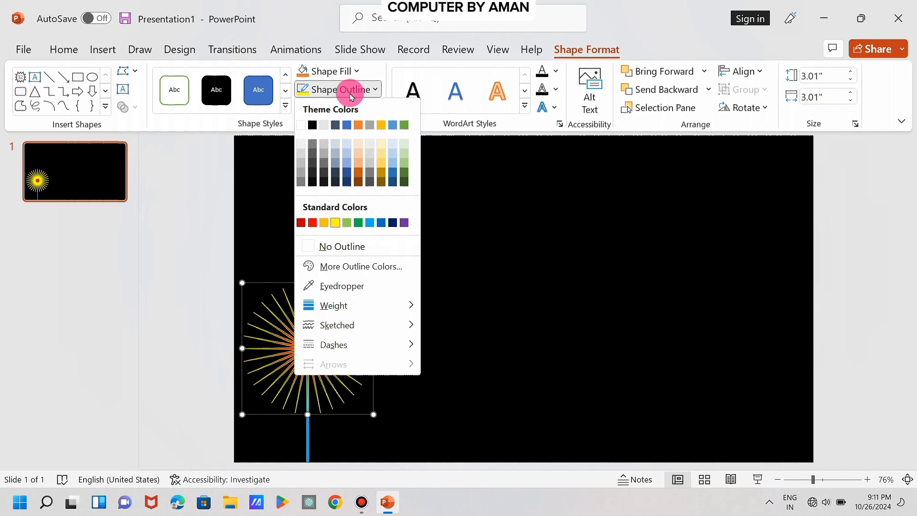
left_click(337, 306)
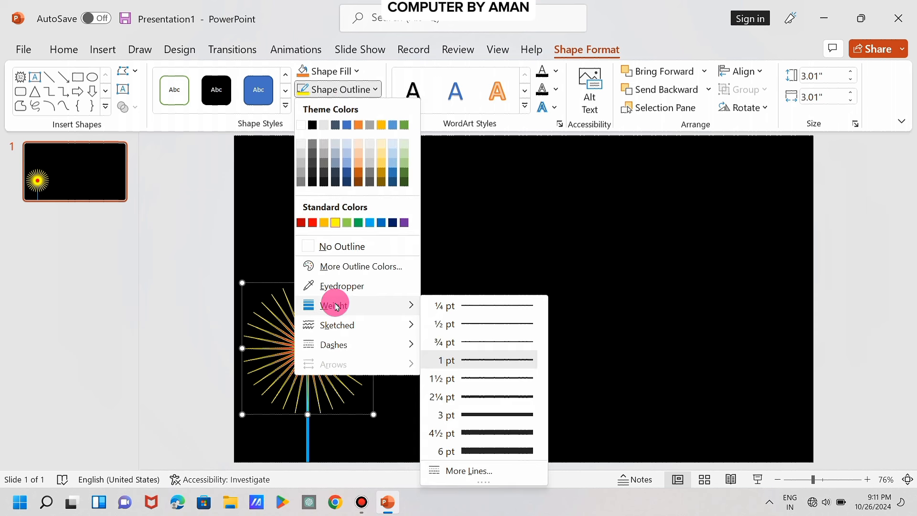
mouse_move(334, 345)
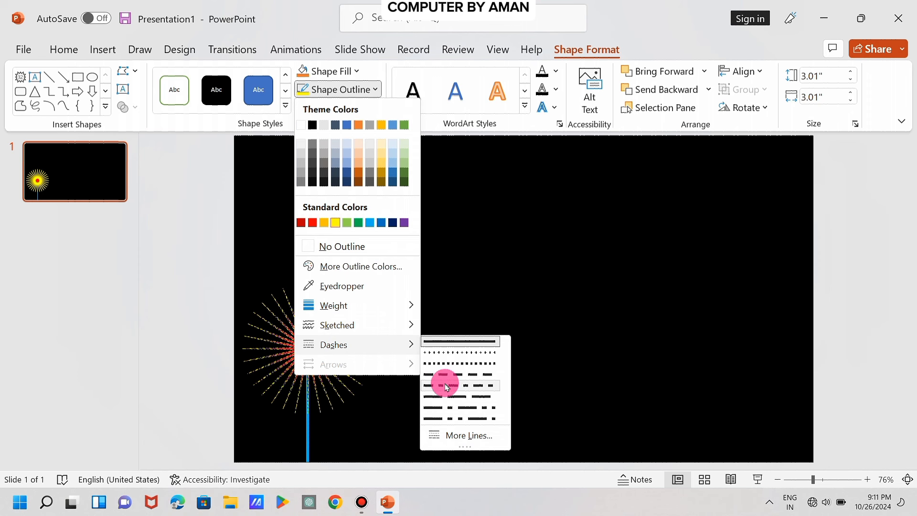
left_click(445, 386)
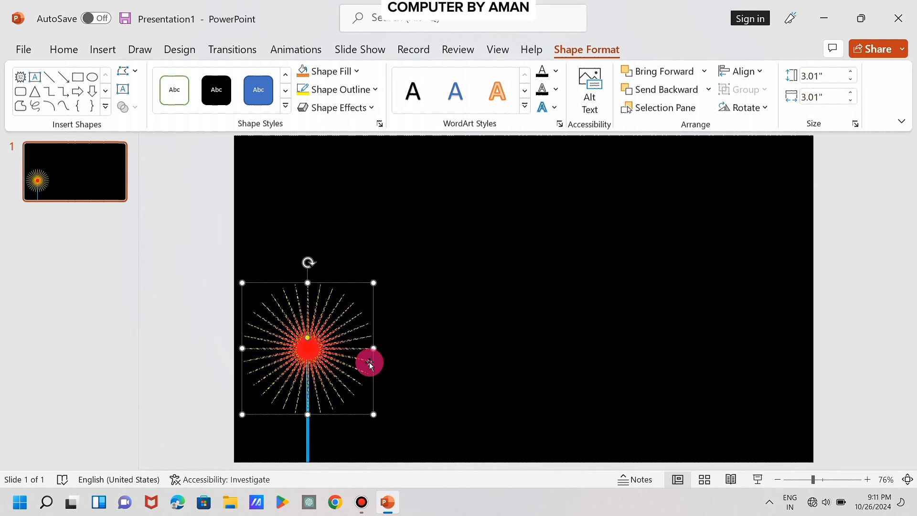
left_click(454, 356)
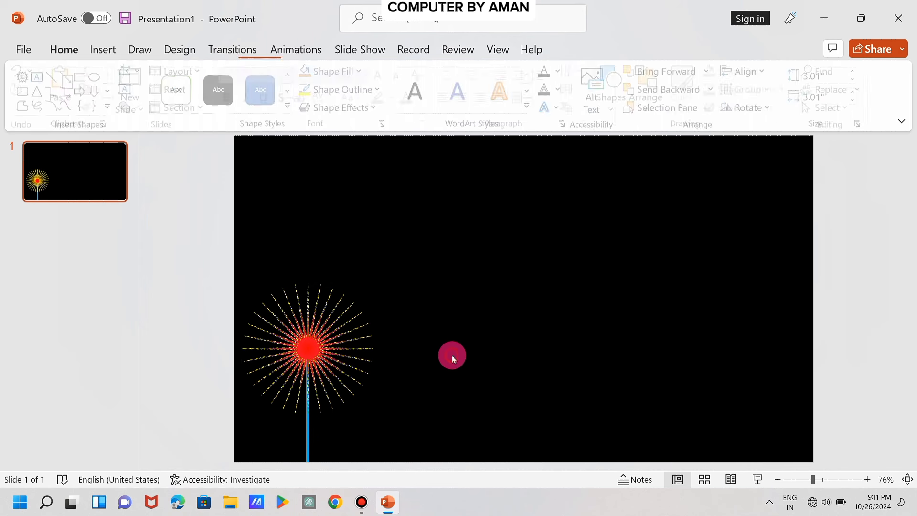
left_click(340, 356)
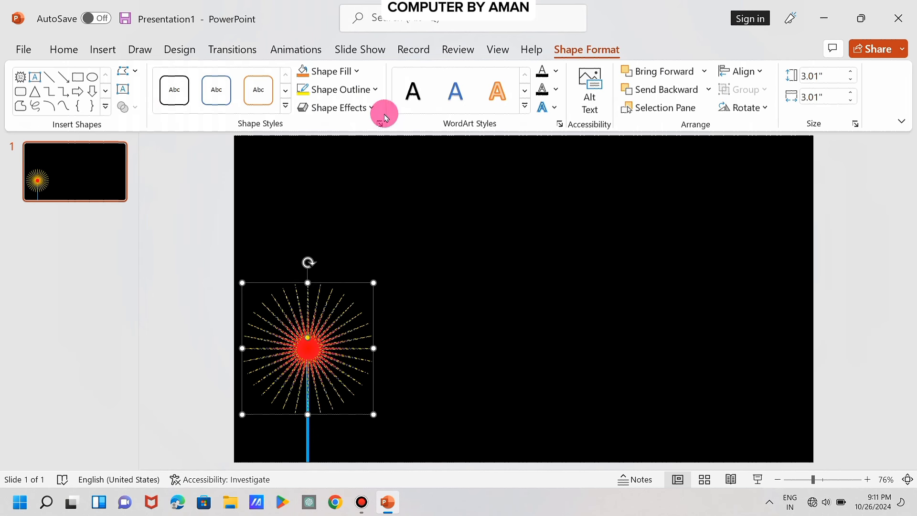
left_click(339, 87)
mouse_move(334, 306)
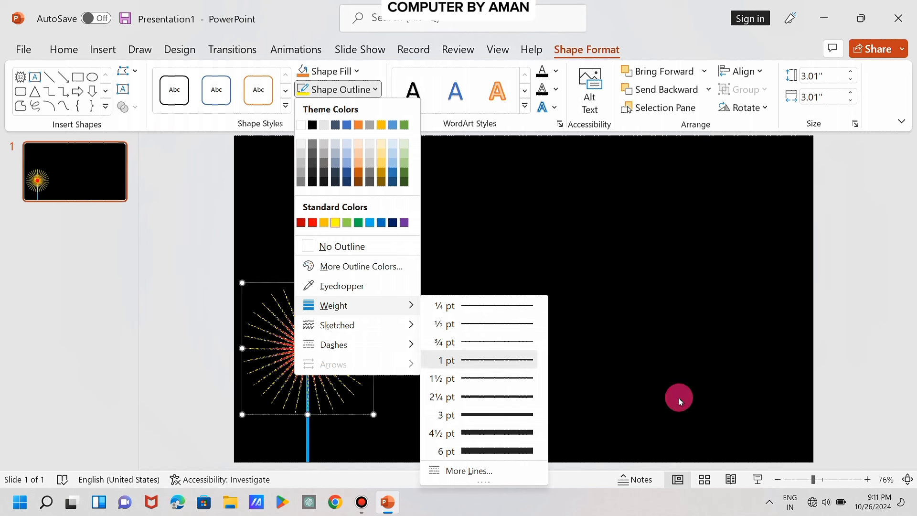
left_click(679, 396)
left_click(457, 399)
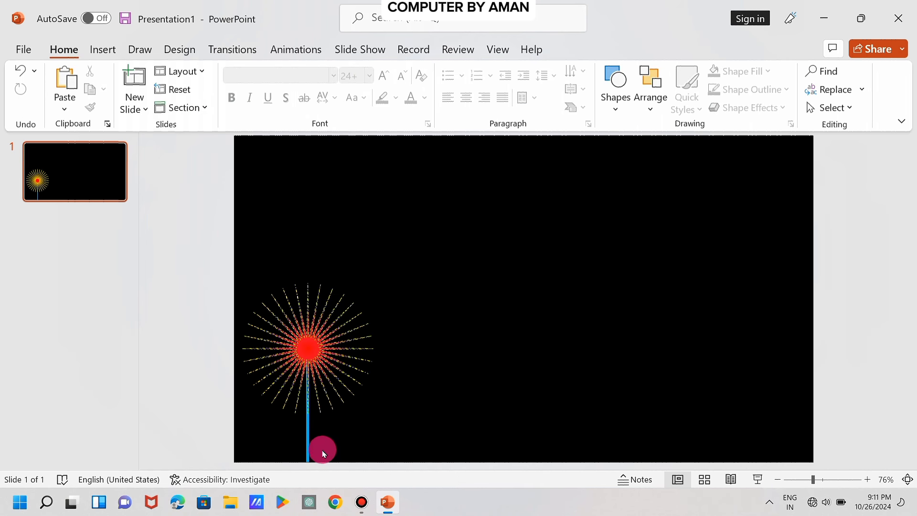
Step: Give the blue stem line a Fly In entrance animation
left_click(308, 445)
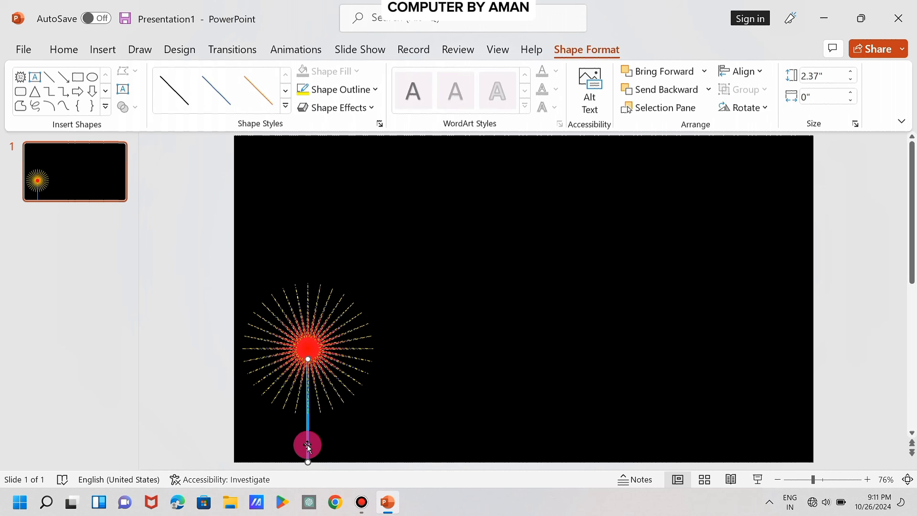
left_click(297, 380)
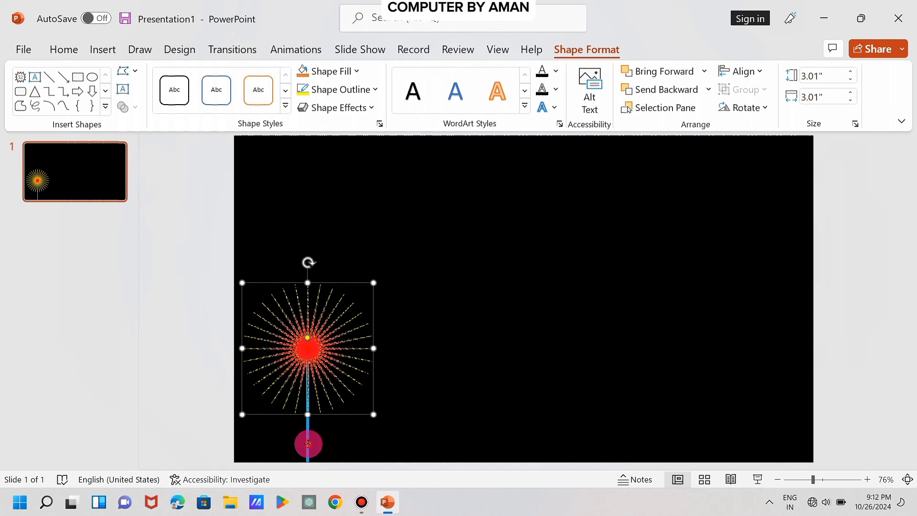
left_click(308, 443)
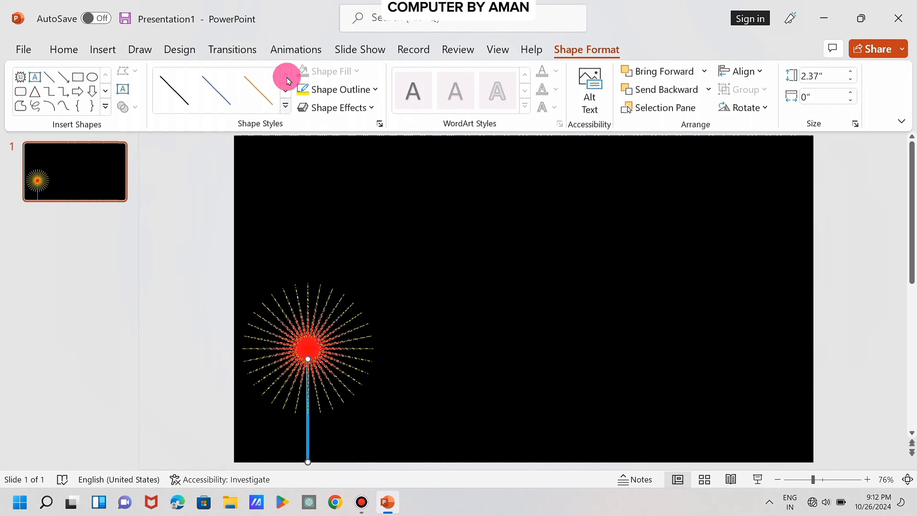
left_click(287, 53)
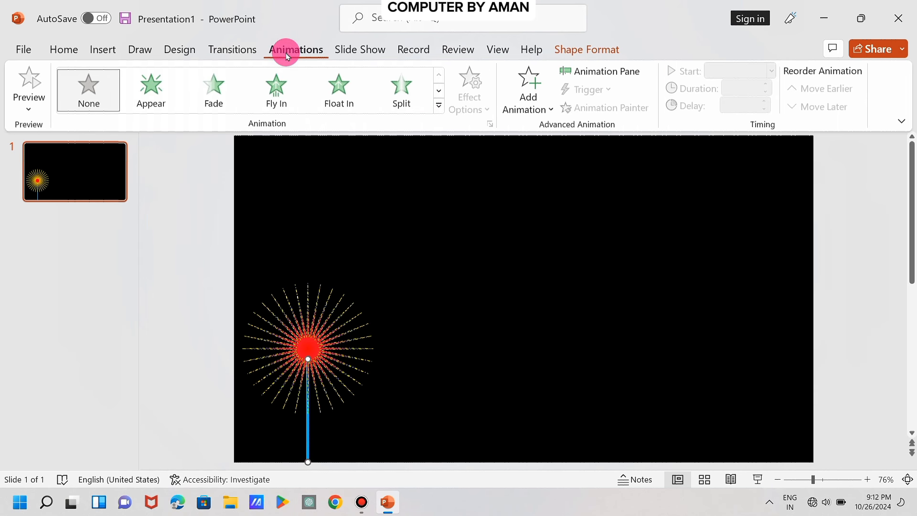
left_click(526, 115)
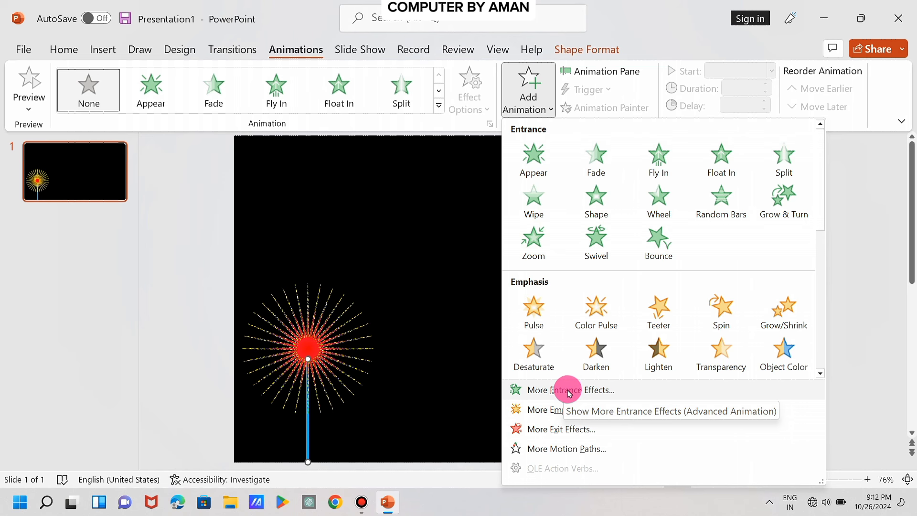
left_click(589, 391)
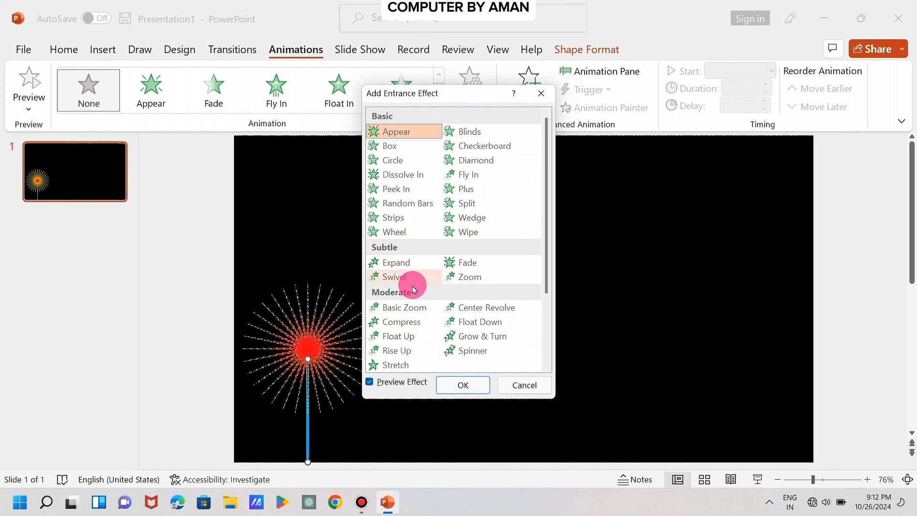
left_click(468, 175)
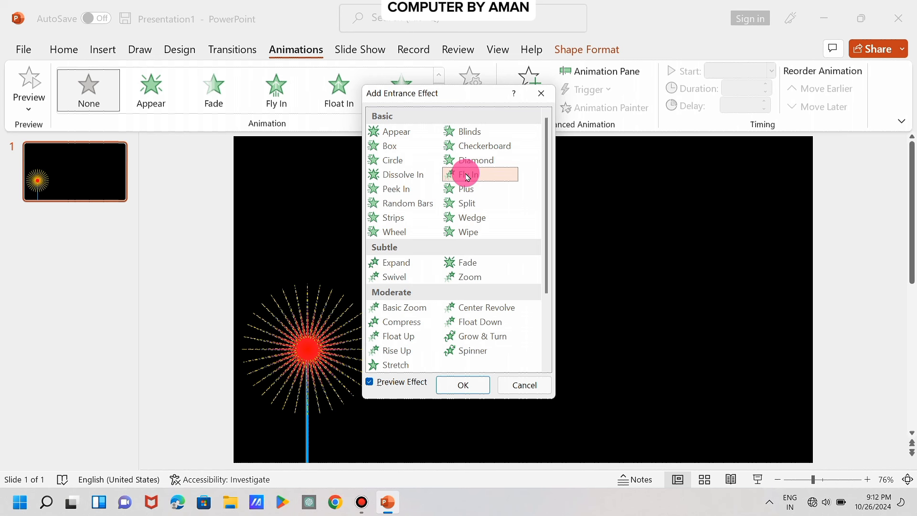
left_click(457, 389)
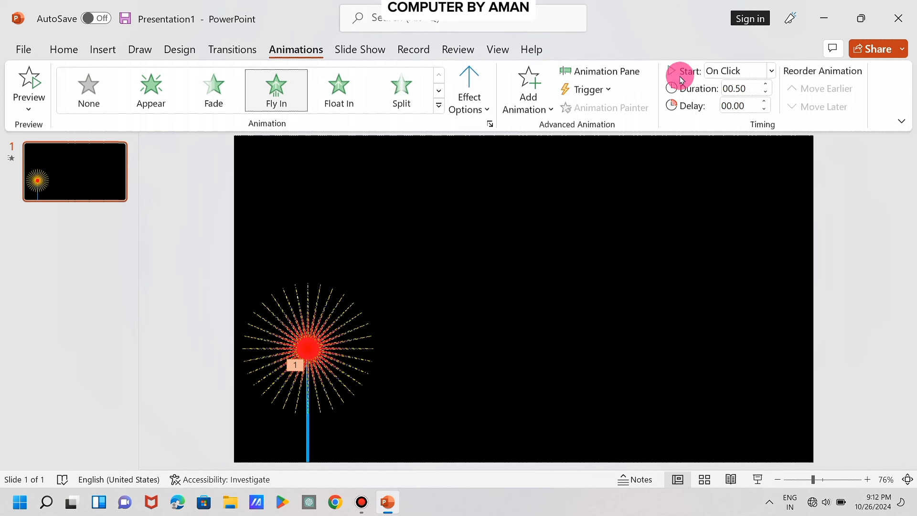
Step: Set the stem's Fly In animation to start With Previous
left_click(771, 71)
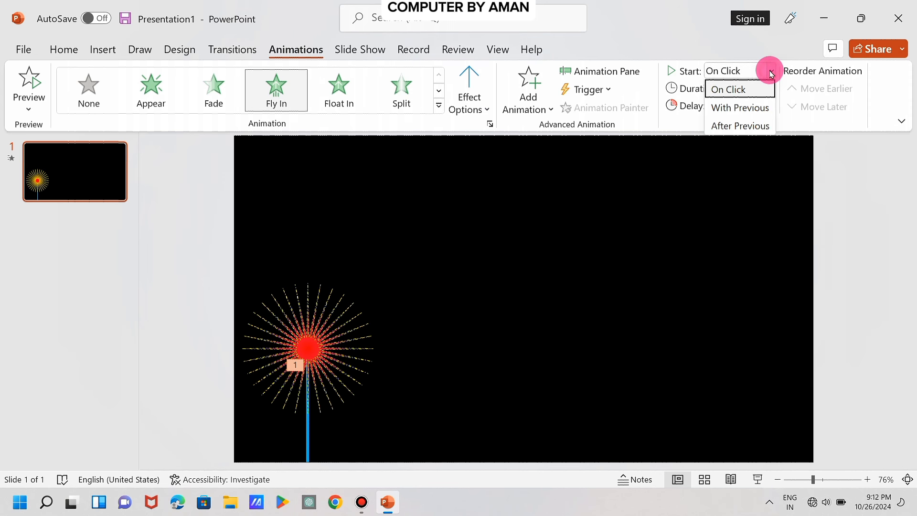
left_click(747, 107)
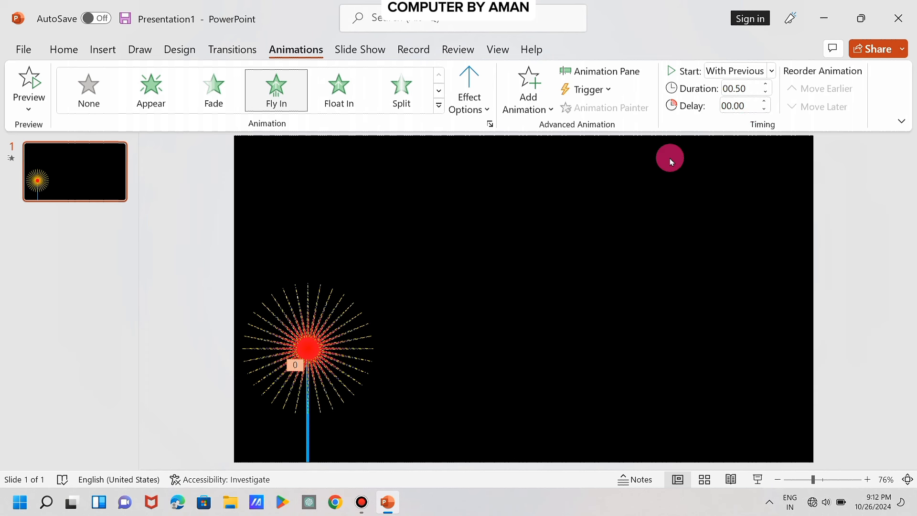
left_click(524, 109)
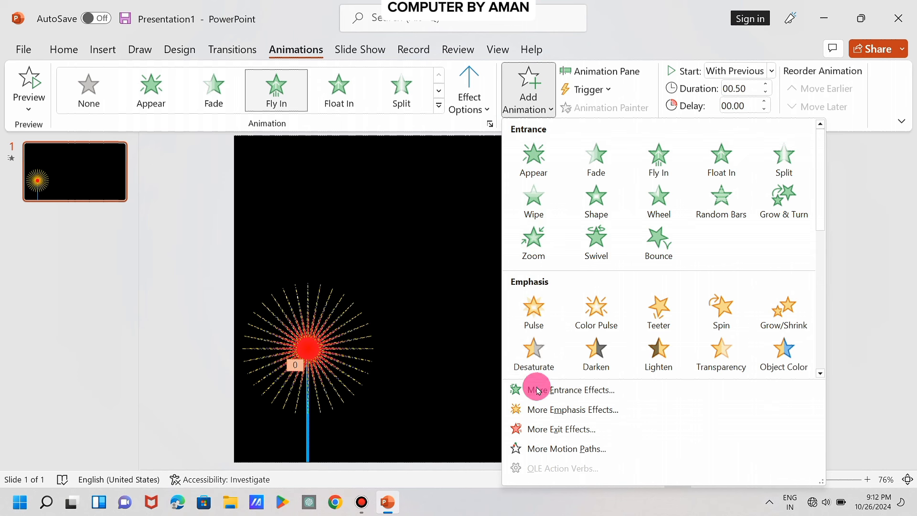
Step: Add a Dissolve Out exit effect to the stem, starting After Previous
left_click(548, 434)
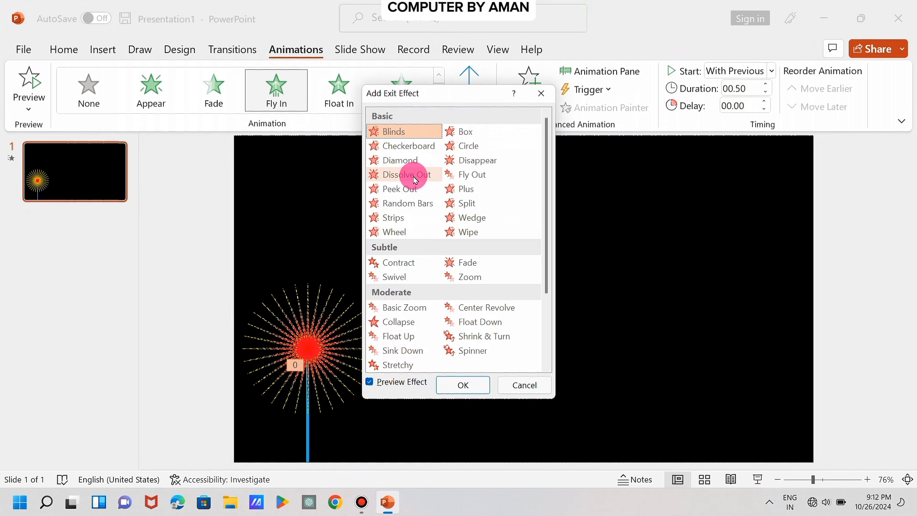
left_click(416, 179)
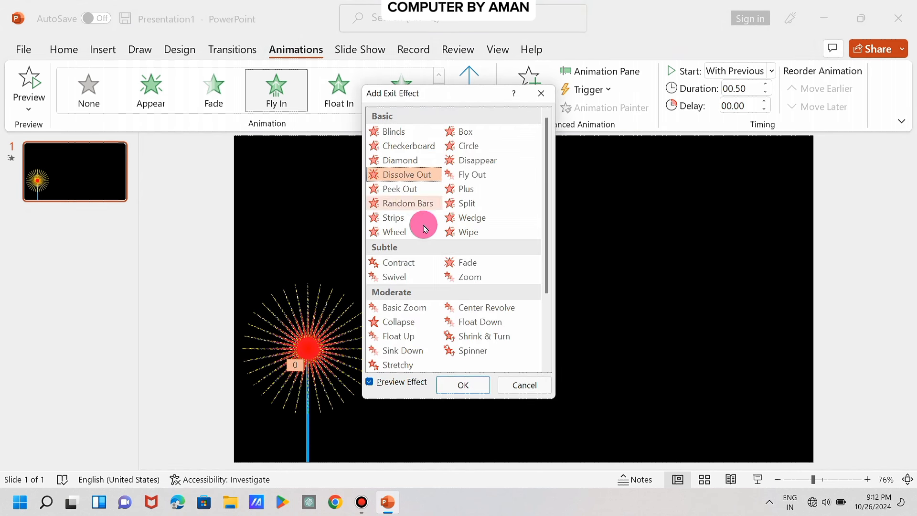
left_click(464, 383)
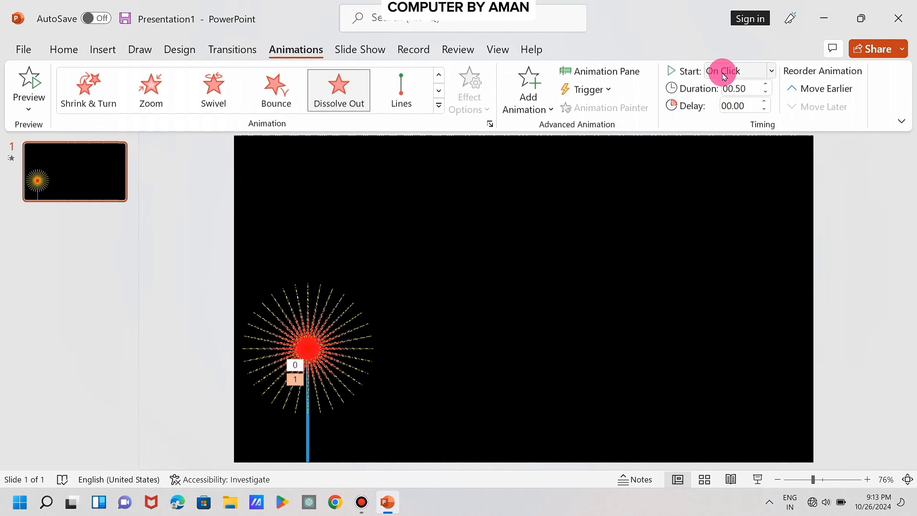
left_click(772, 72)
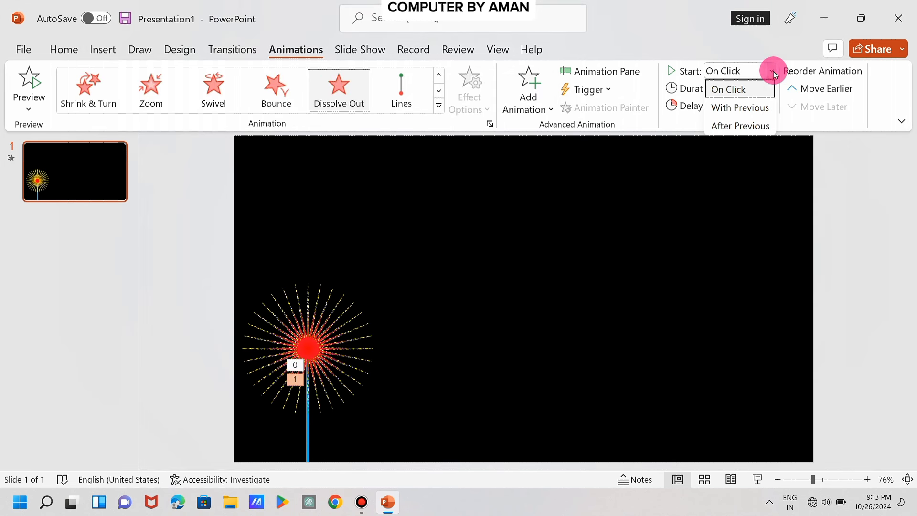
left_click(741, 127)
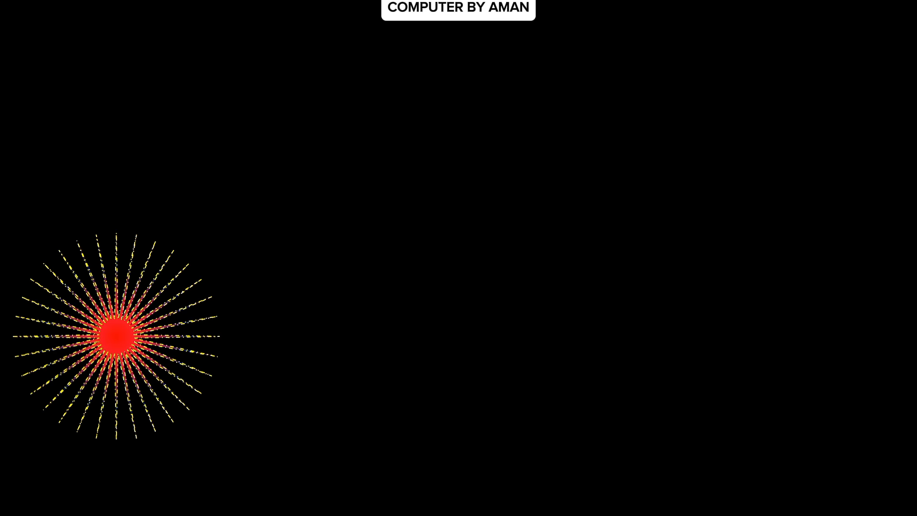
Step: Exit the slide show and select the firework burst to add animations to it
key("Escape")
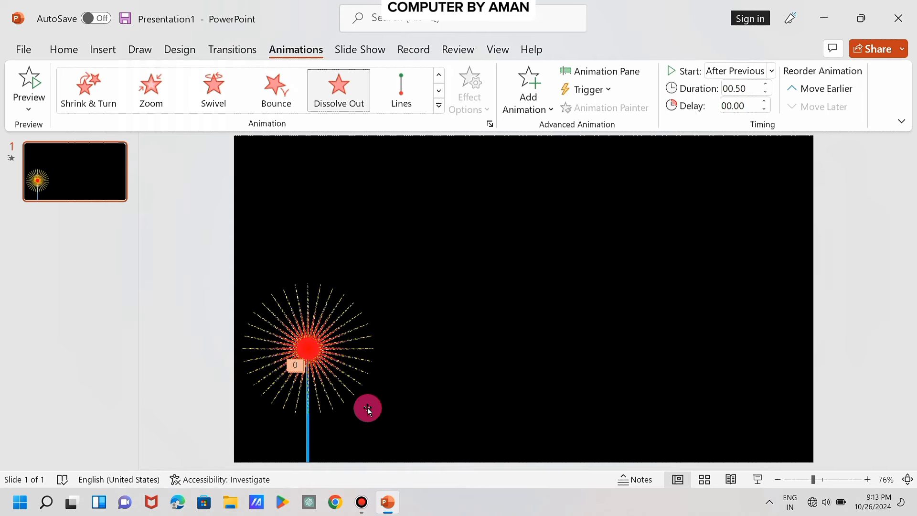
left_click(348, 352)
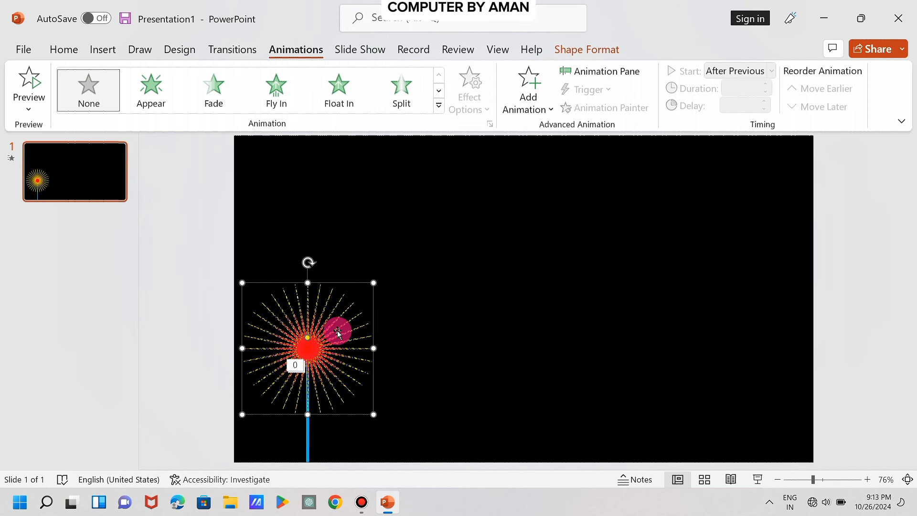
left_click(533, 105)
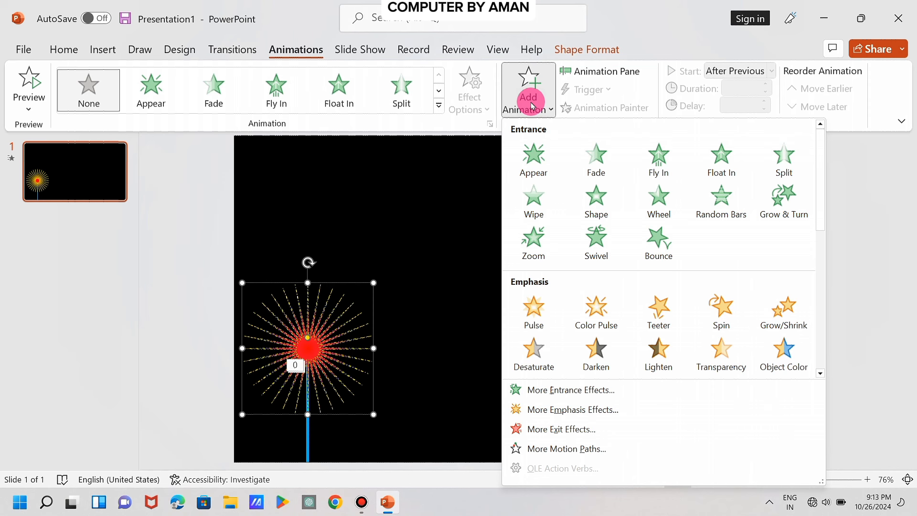
Step: Give the burst a Zoom entrance starting After Previous, and preview it as a slide show
left_click(554, 390)
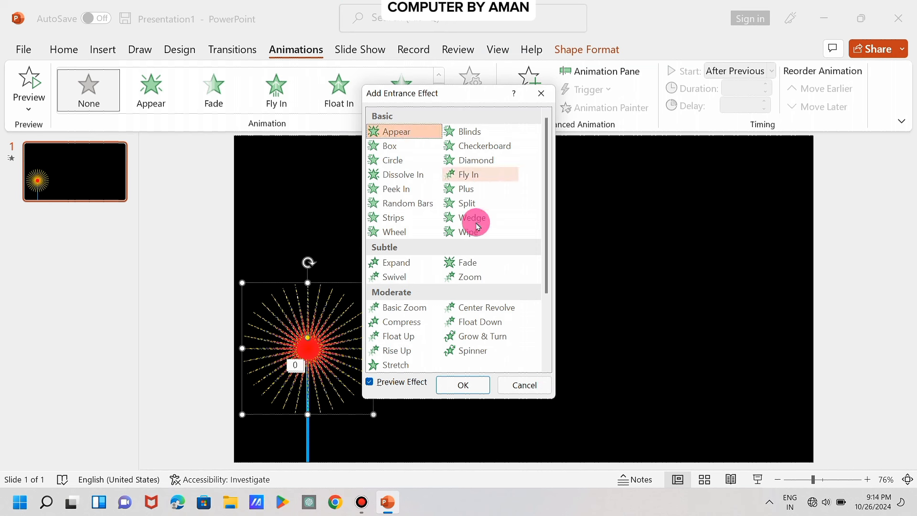
left_click(470, 277)
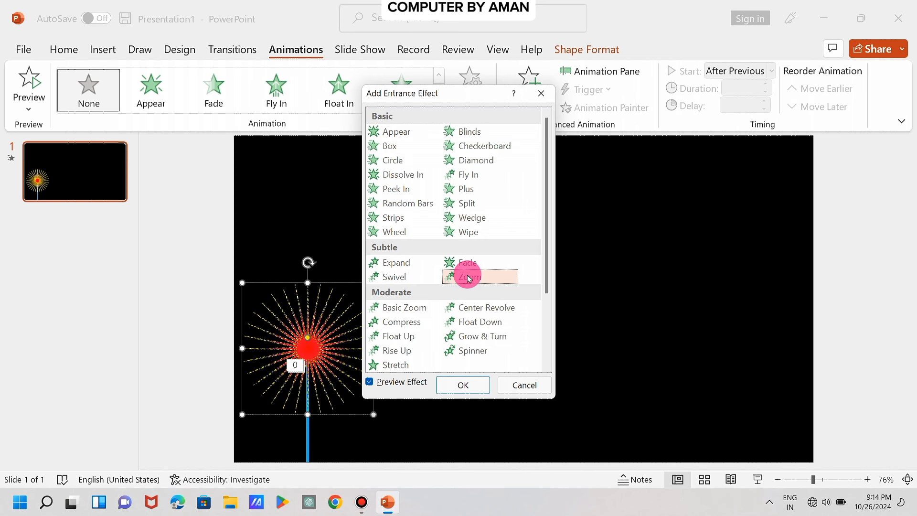
left_click(458, 385)
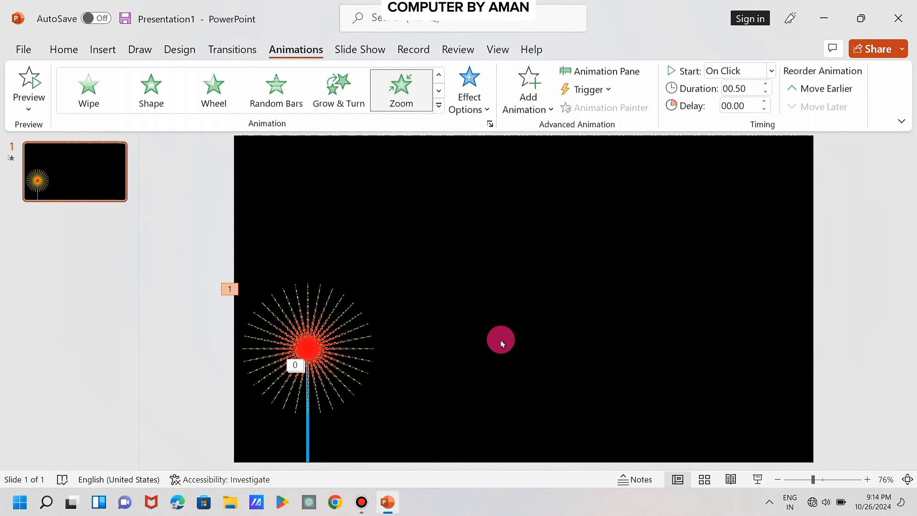
left_click(773, 72)
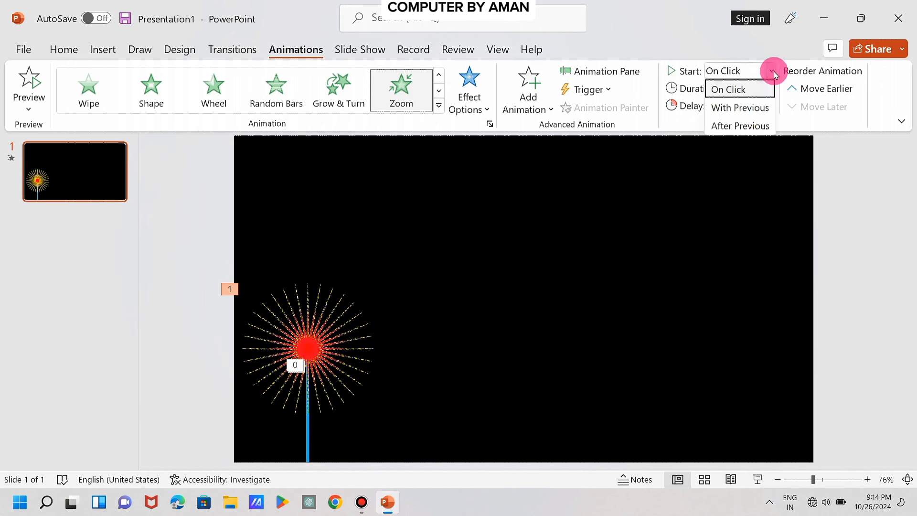
left_click(741, 126)
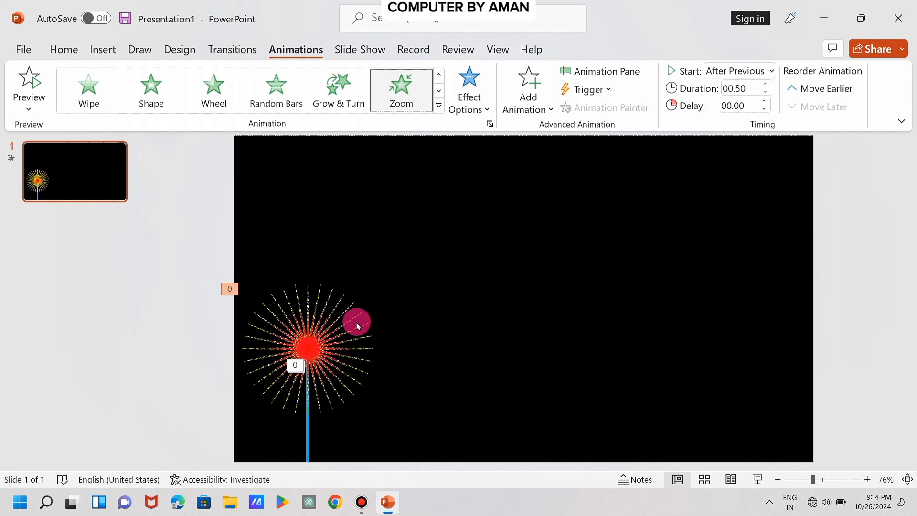
key("F5")
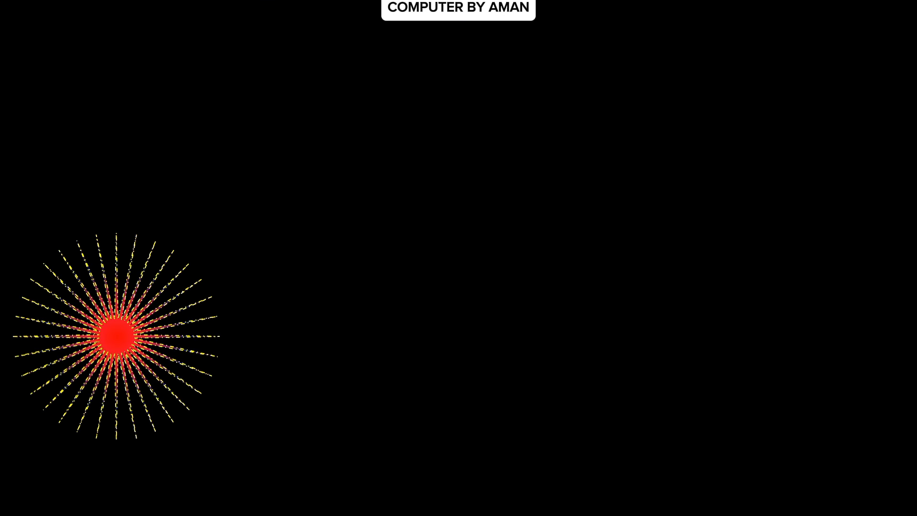
key("Escape")
Step: Add a Grow/Shrink emphasis effect to the burst, starting After Previous
left_click(359, 326)
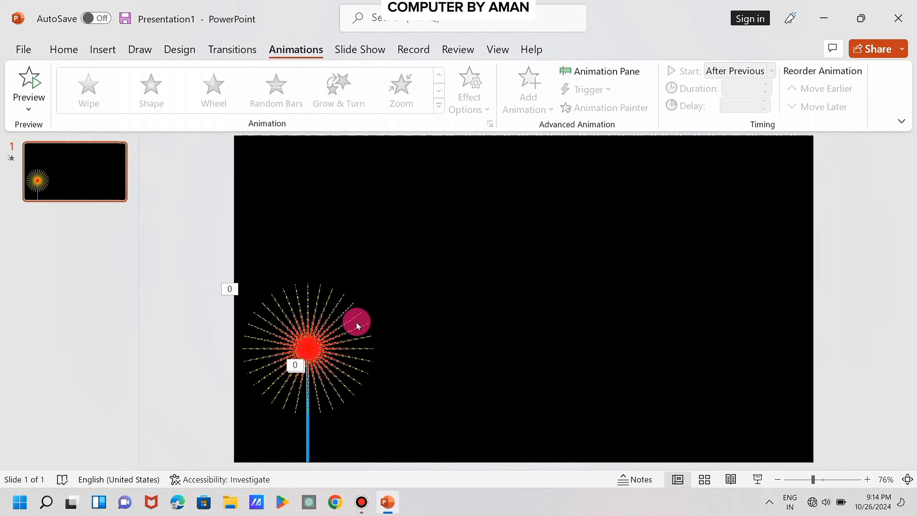
left_click(341, 356)
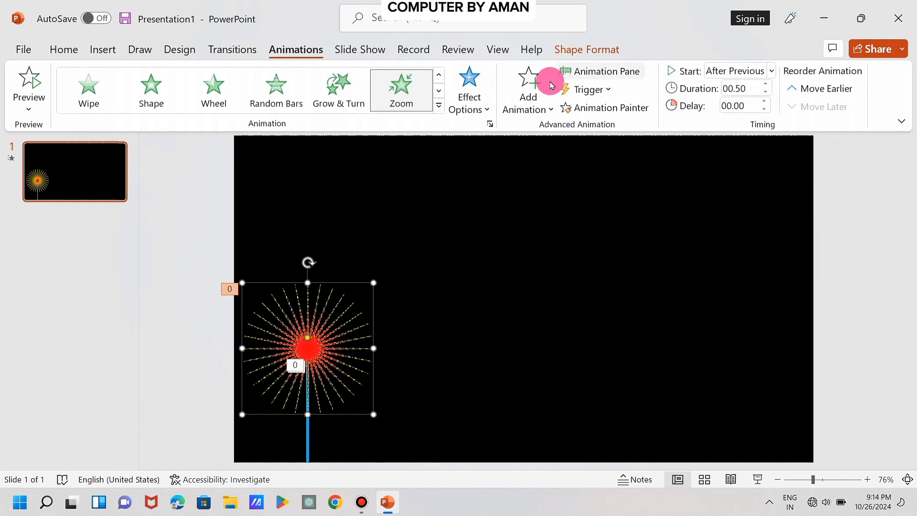
left_click(524, 98)
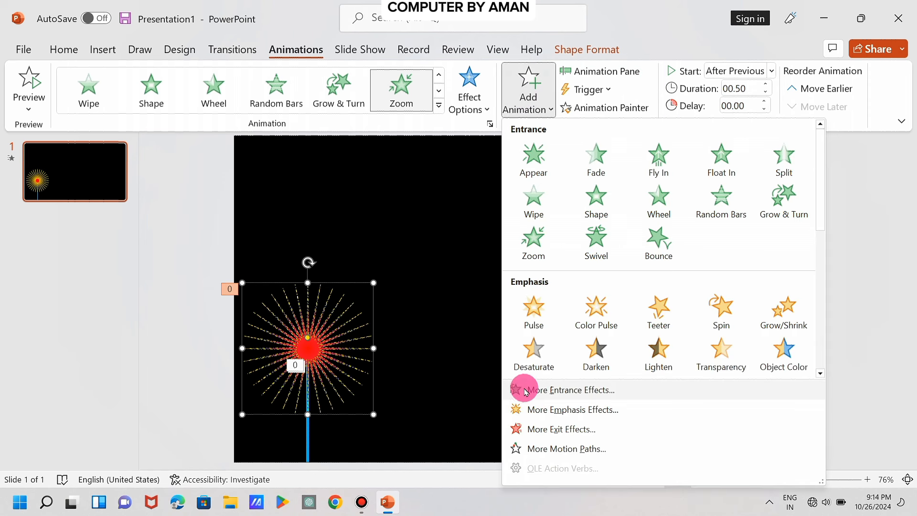
left_click(547, 417)
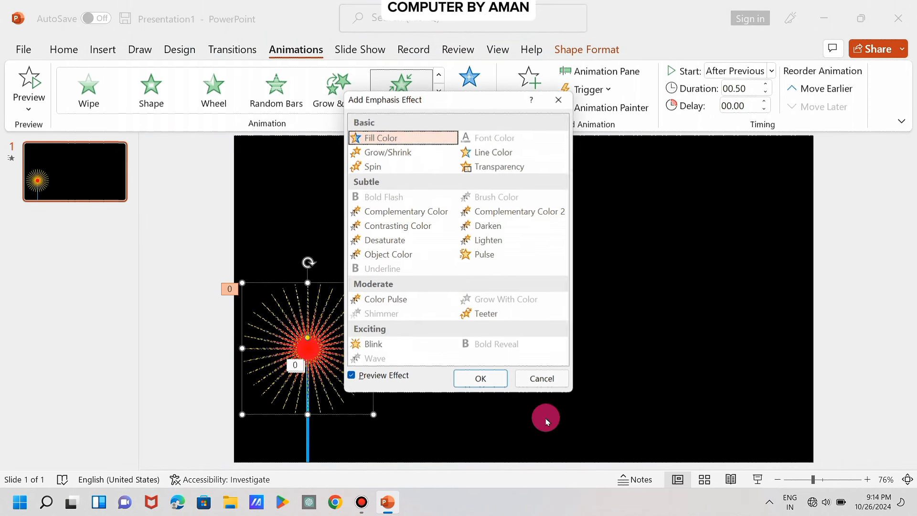
left_click(406, 153)
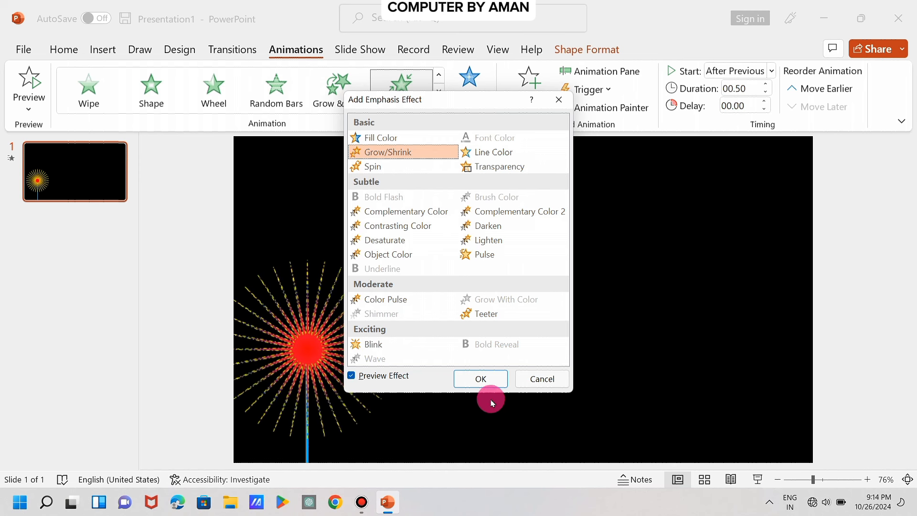
left_click(481, 379)
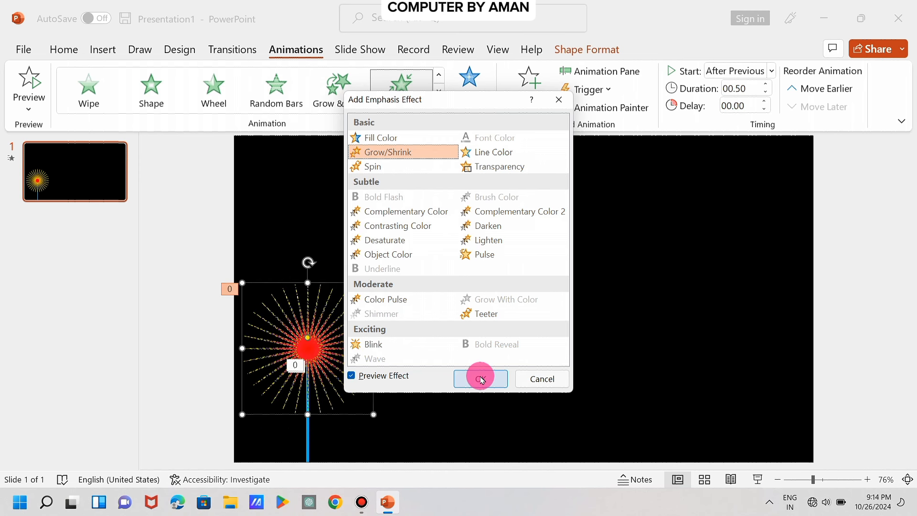
left_click(774, 71)
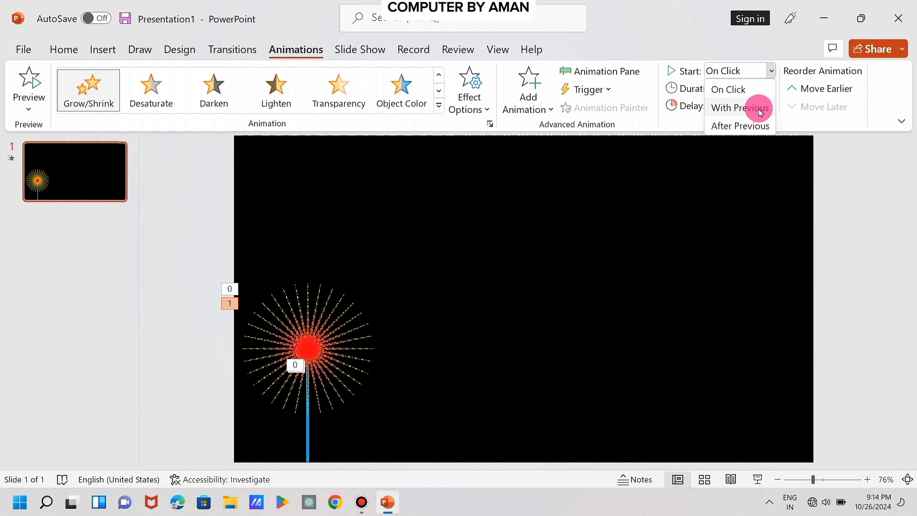
left_click(757, 126)
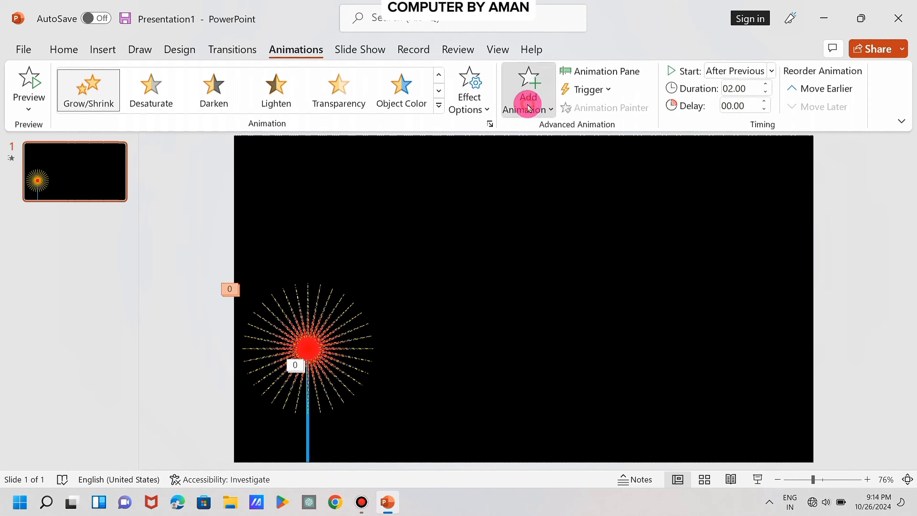
Step: Add a Dissolve Out exit to the burst starting After Previous, then preview the slide show
left_click(529, 104)
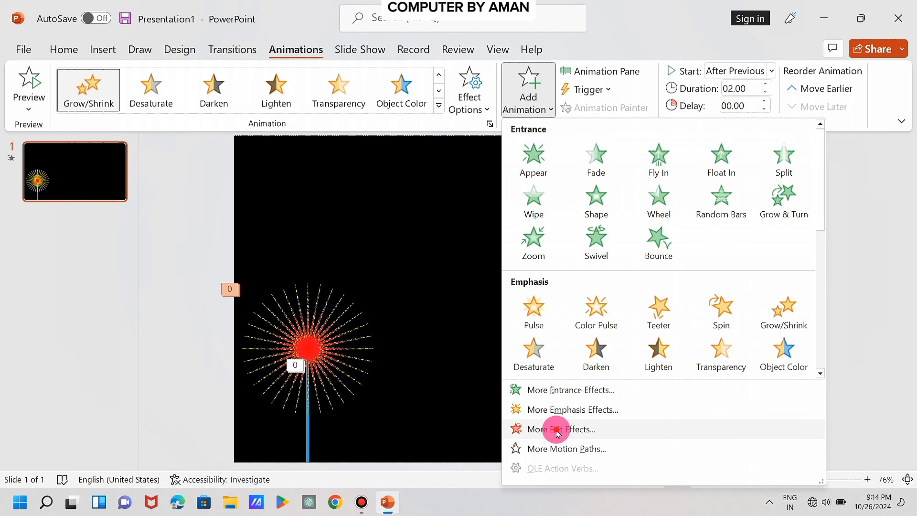
left_click(538, 430)
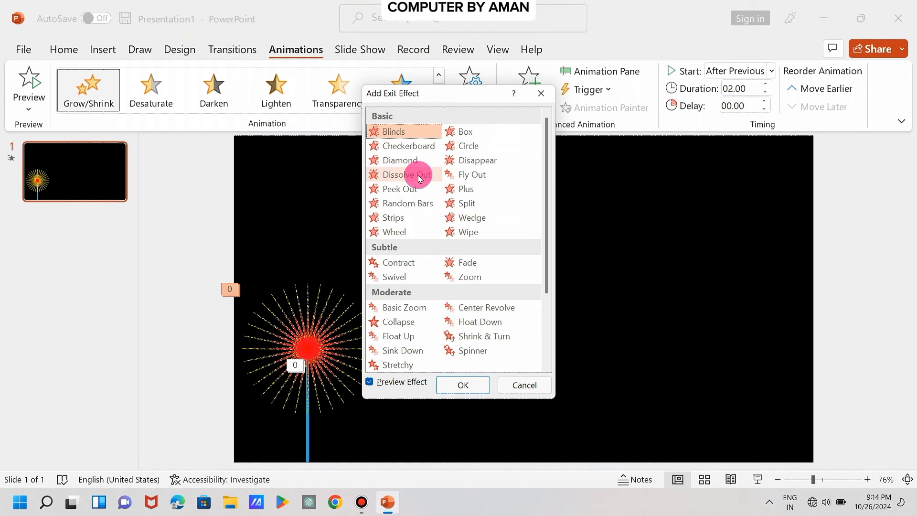
left_click(420, 177)
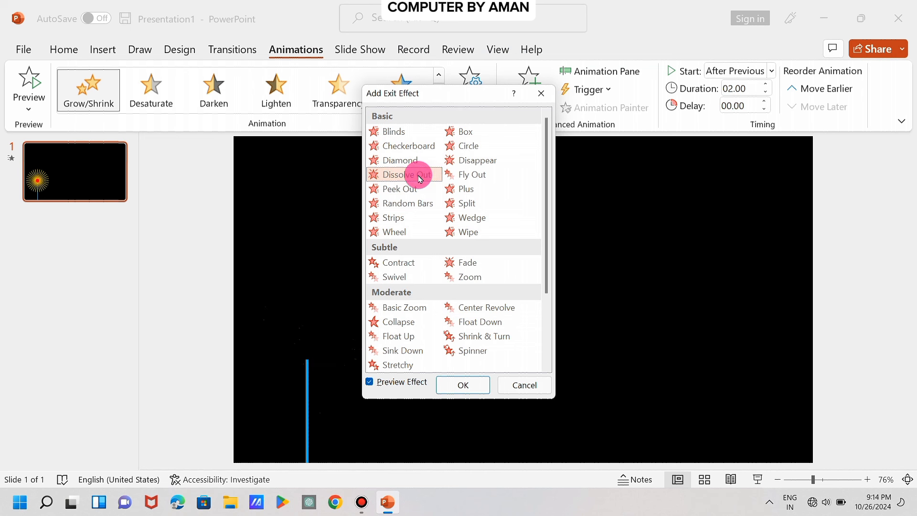
left_click(463, 398)
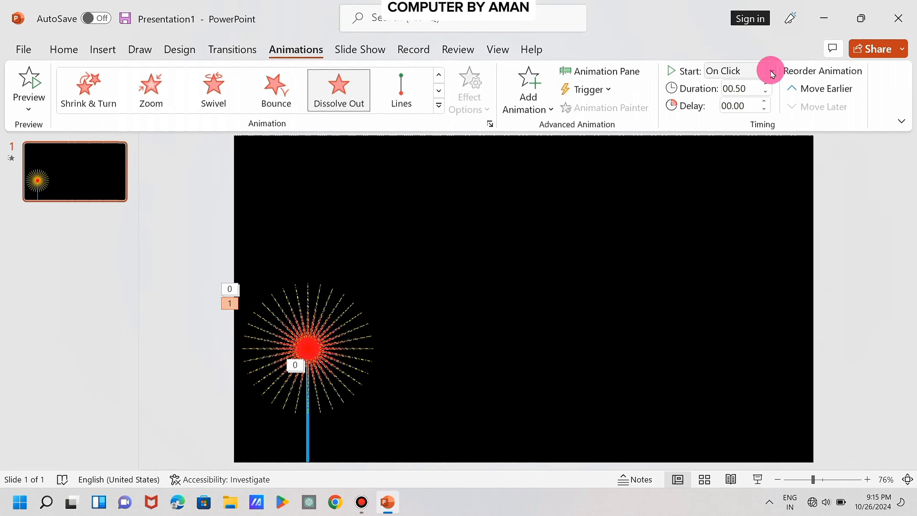
left_click(771, 71)
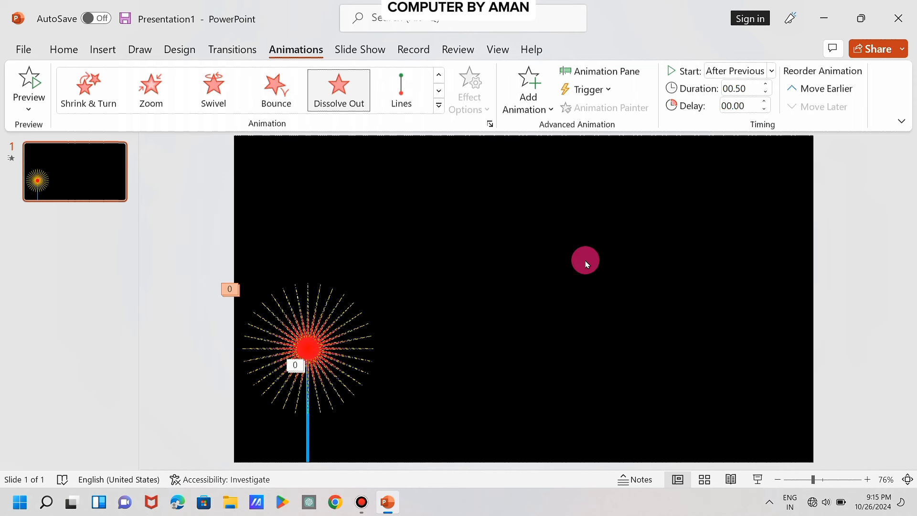
left_click(573, 283)
key("F5")
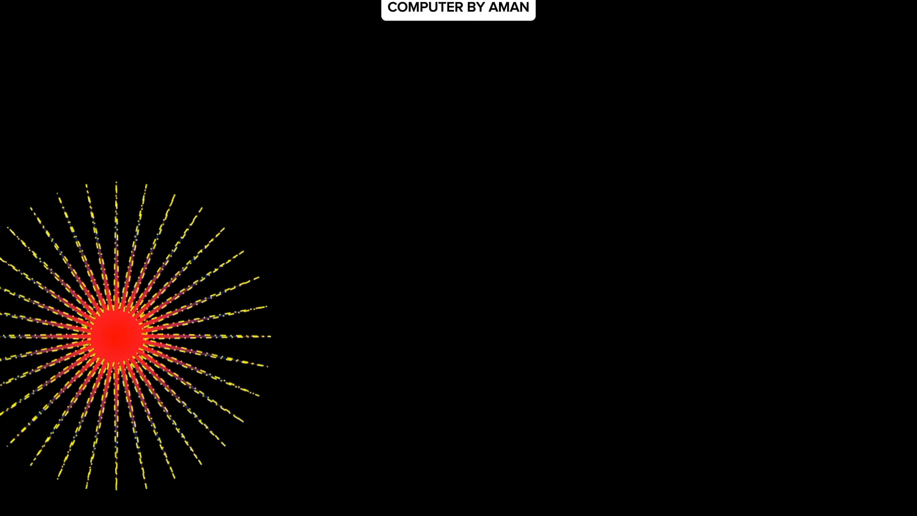
left_click(573, 282)
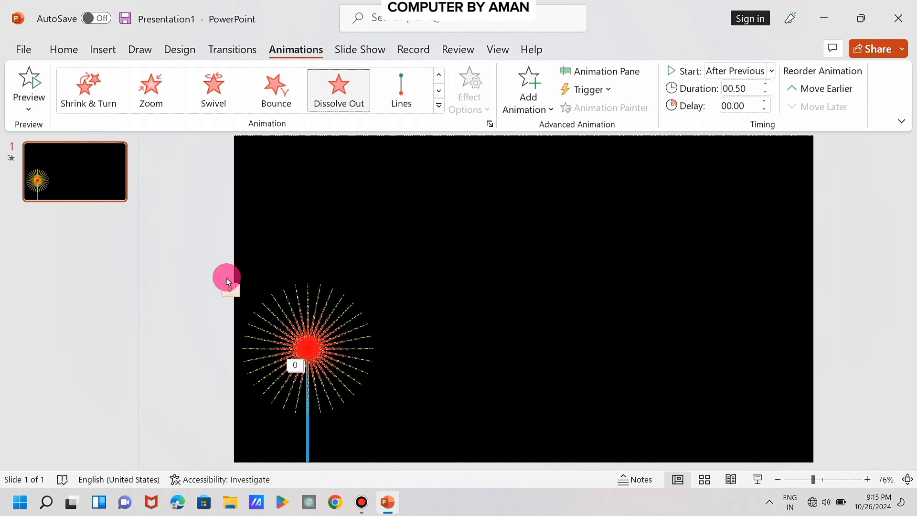
Step: Duplicate the firework and stem with Ctrl+D and place the copy to the right, slightly lower
left_click_drag(202, 254, 409, 476)
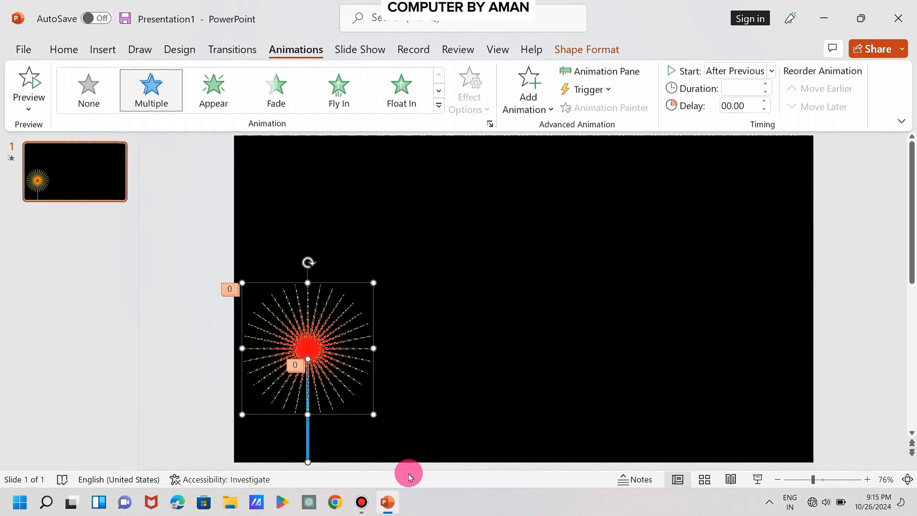
key("ctrl+d")
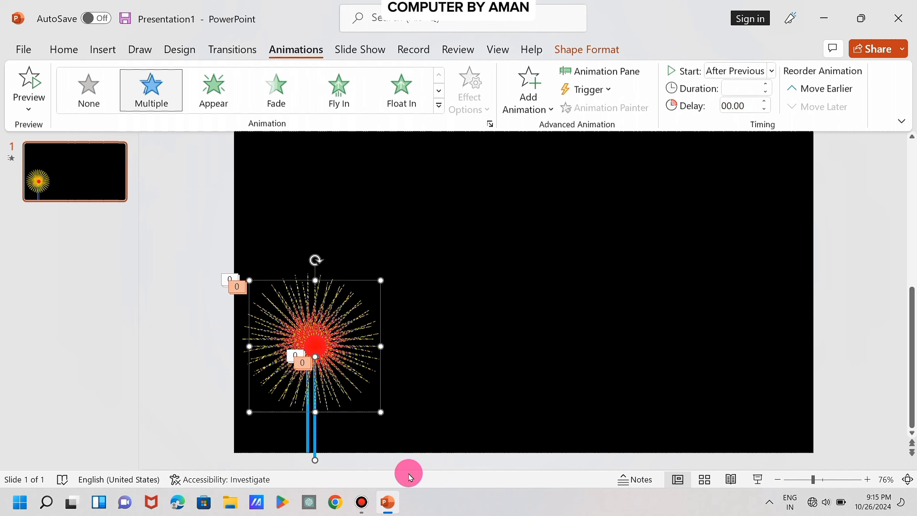
key("ctrl+z")
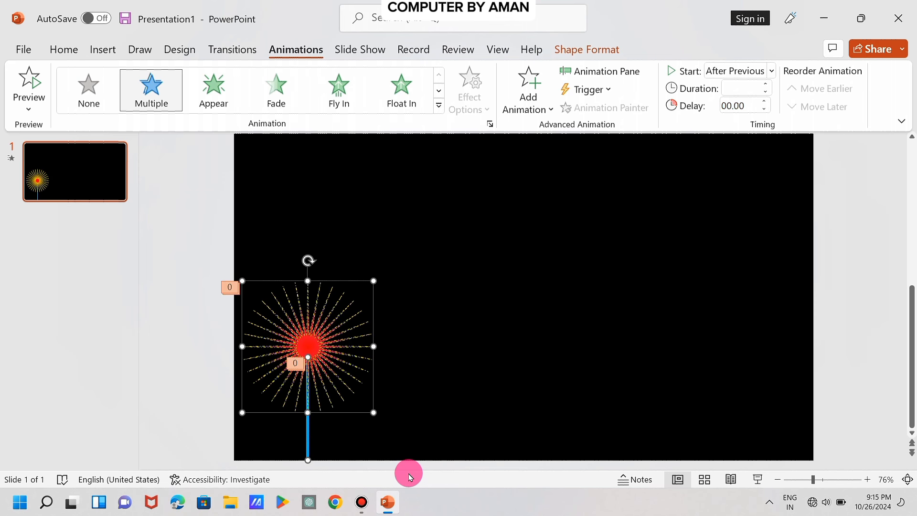
key("ctrl+d")
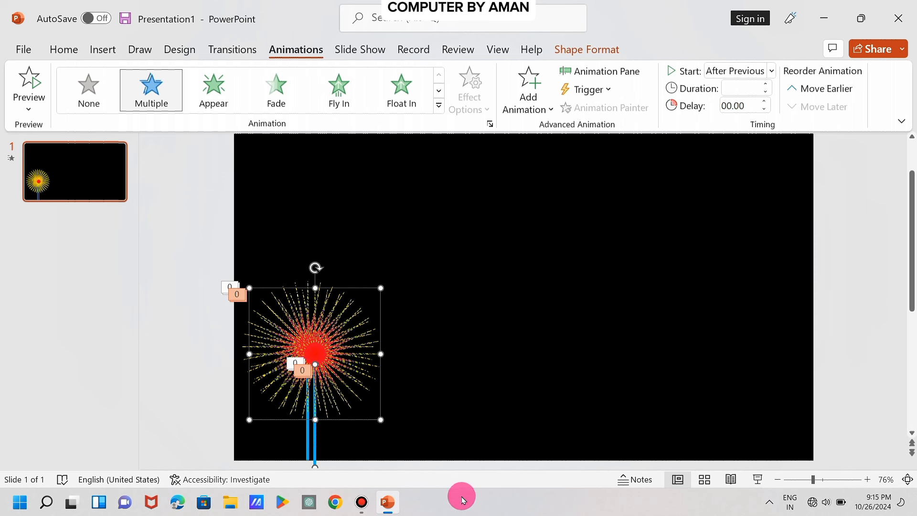
mouse_move(331, 360)
left_mouse_down()
mouse_move(418, 373)
mouse_move(482, 397)
left_mouse_up()
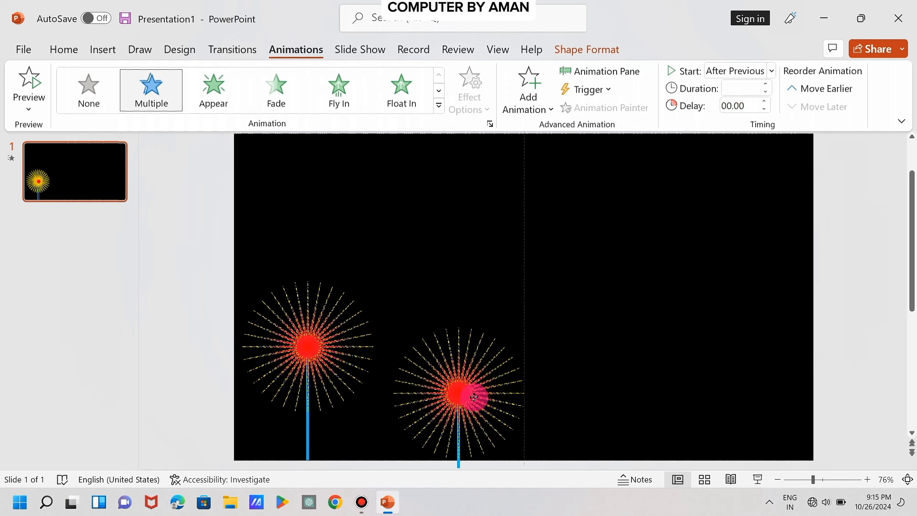
left_click_drag(482, 397, 476, 399)
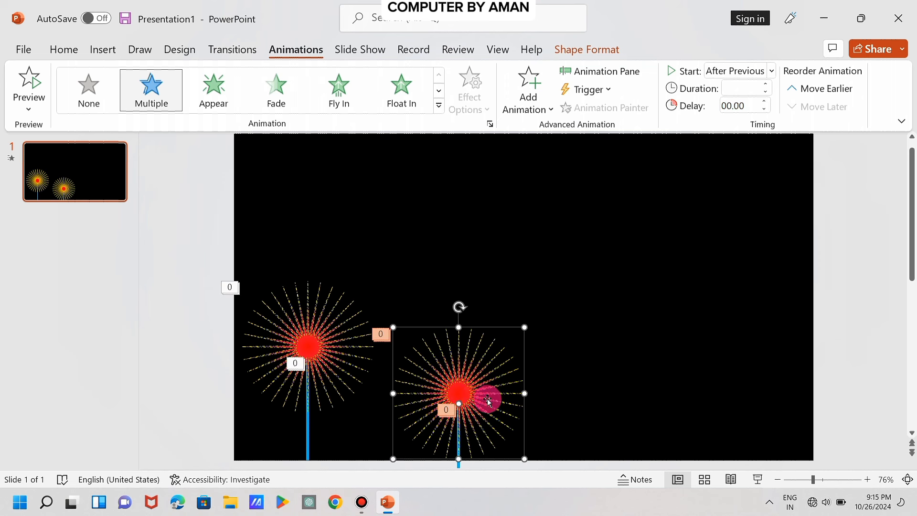
left_click(596, 409)
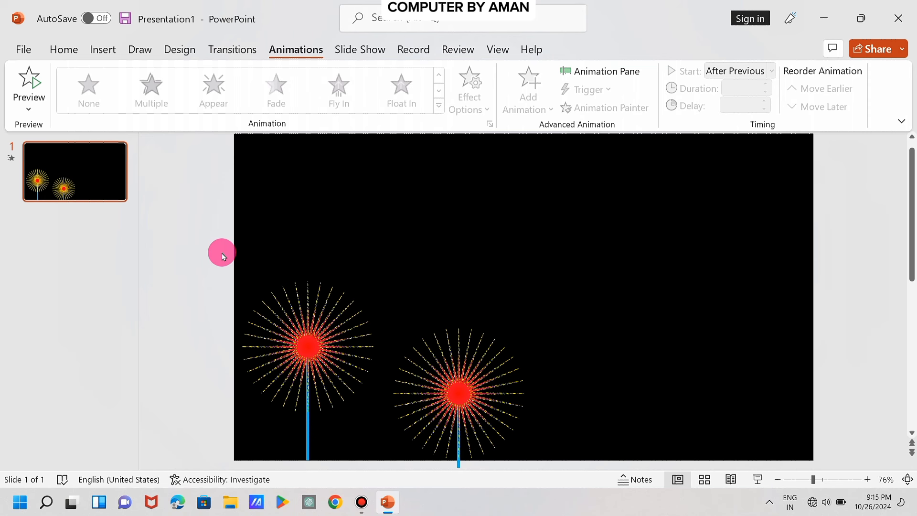
Step: Duplicate the left firework and move the copy right, raised to match the first firework's height
mouse_move(222, 249)
left_mouse_down()
mouse_move(407, 473)
mouse_move(395, 476)
left_mouse_up()
key("ctrl+d")
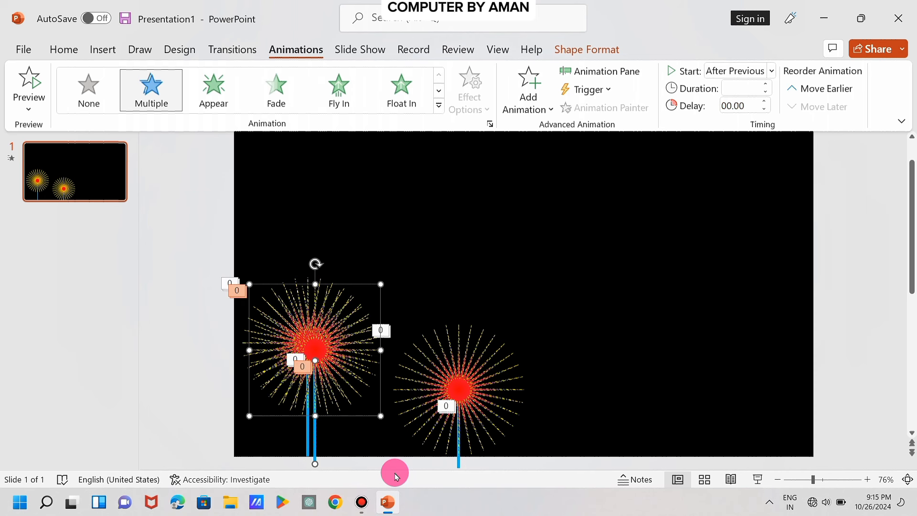
key("ctrl+Left")
key("ctrl+Left")
key("ctrl+Left")
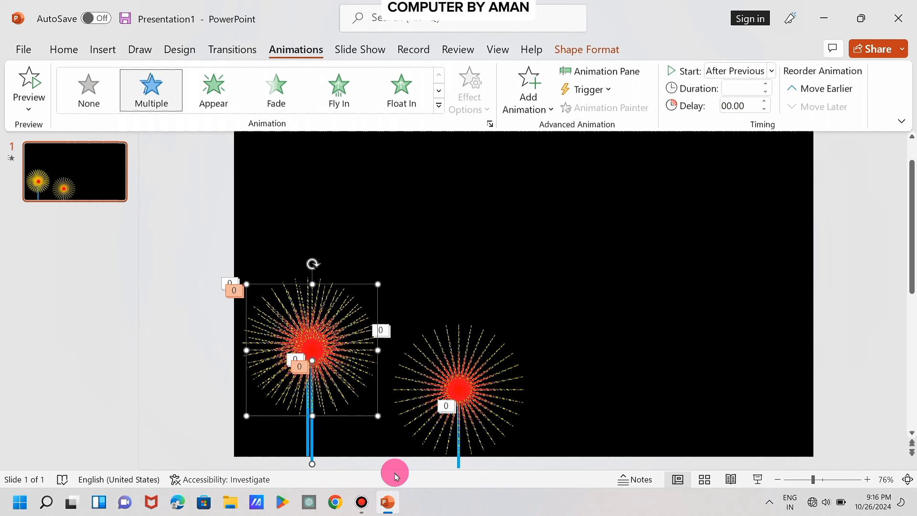
key("ctrl+Left")
key("Right")
key("Right")
key("Right")
key("Right")
key("Right")
key("Right")
key("Right")
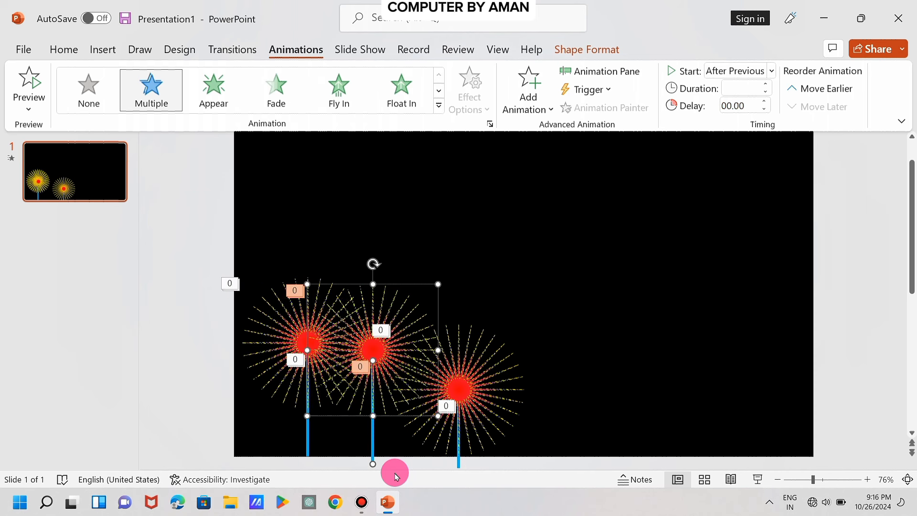
key("Right")
key("Right")
key("Right")
key("Right")
key("Right")
key("Right")
key("Right")
key("Right")
key("Right")
key("Right")
key("Right")
key("Right")
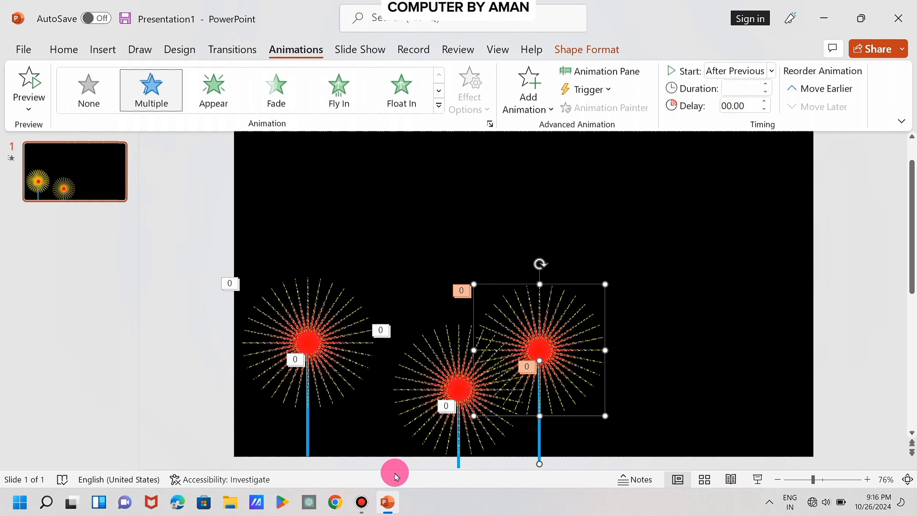
key("Right")
key("Right")
key("Right")
key("Right")
key("Right")
key("Right")
key("Right")
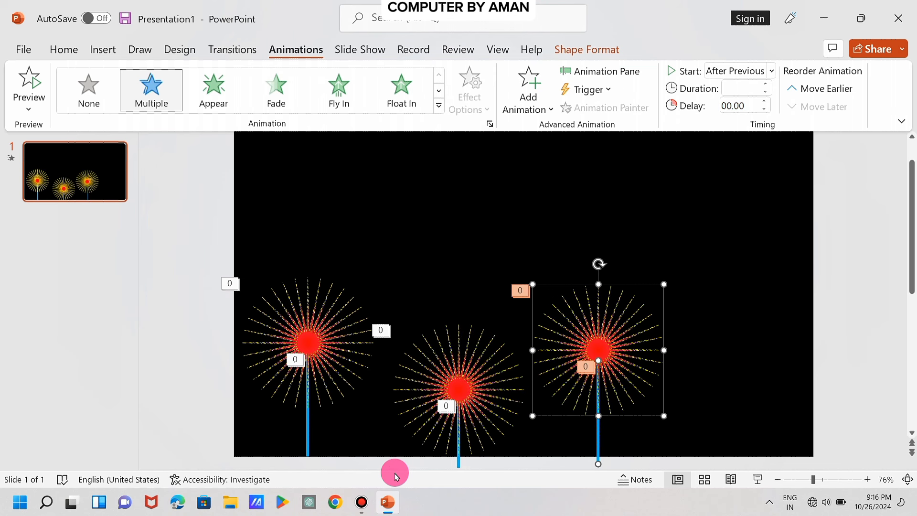
key("Right")
key("Up")
key("Up")
key("Up")
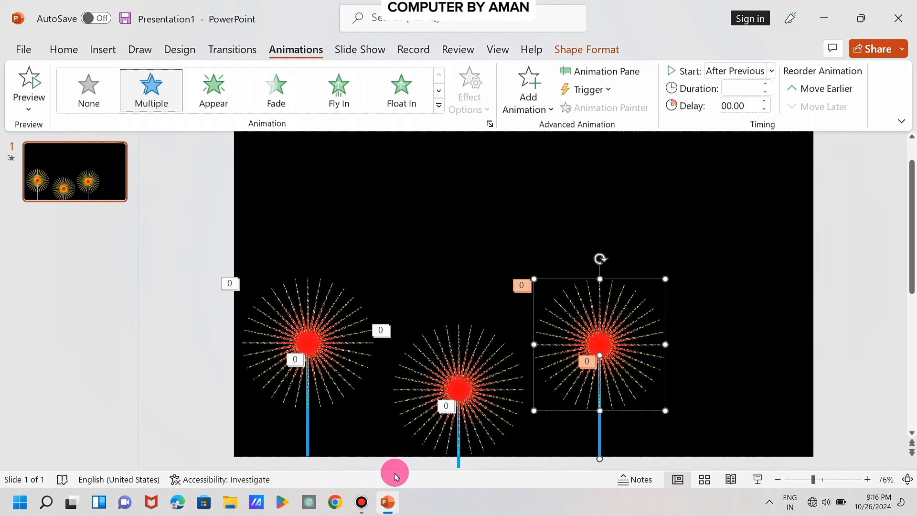
key("Up")
key("Up")
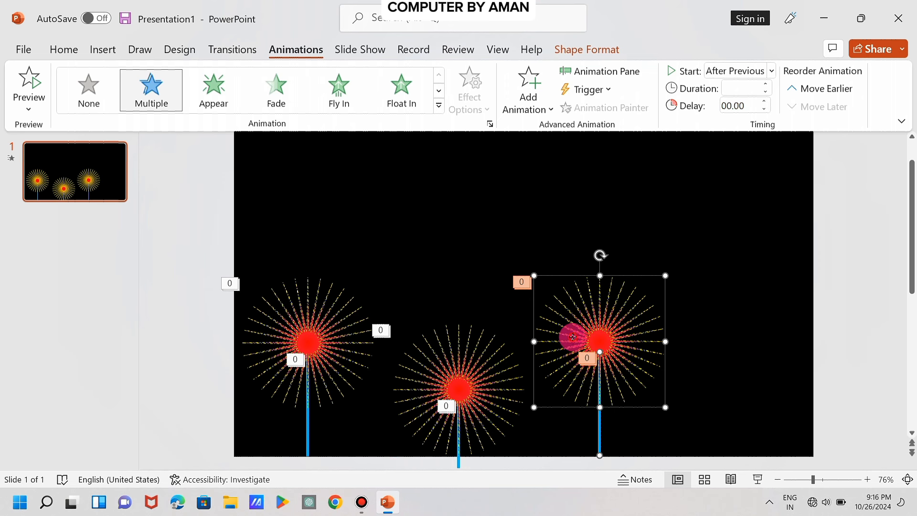
left_click_drag(573, 337, 574, 340)
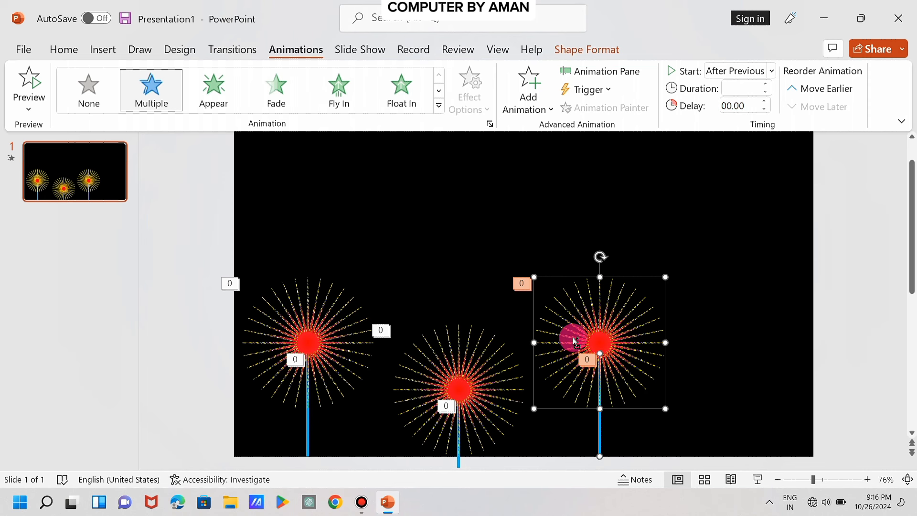
left_click(476, 297)
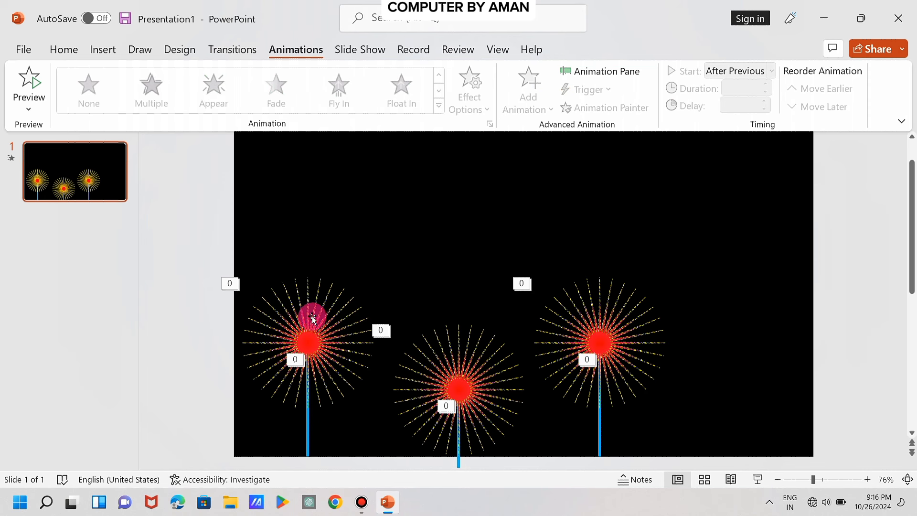
Step: Duplicate the middle firework, place the copy at the far right, and select the second burst
left_click_drag(200, 230, 394, 452)
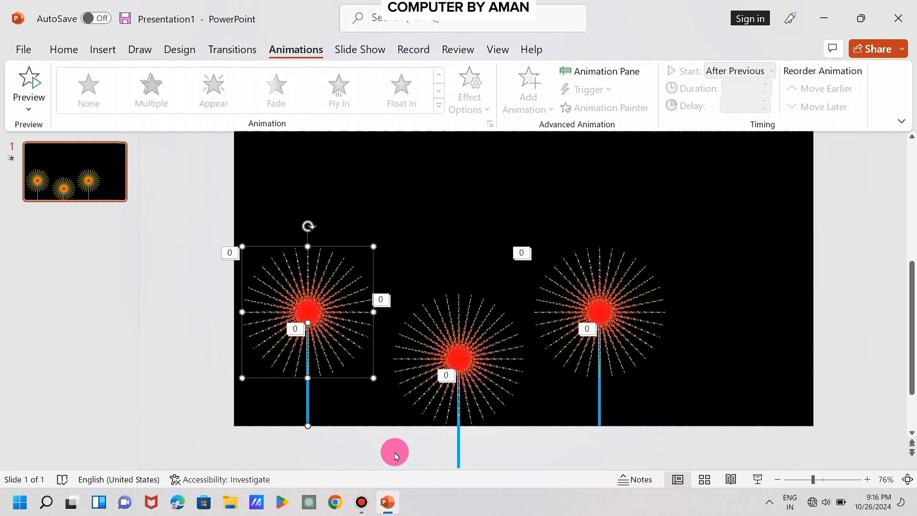
left_click(424, 273)
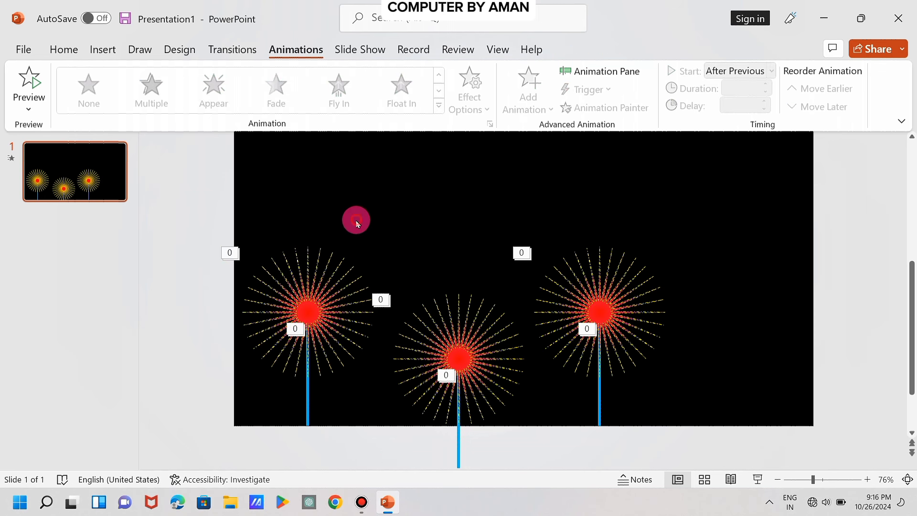
left_click_drag(357, 219, 557, 493)
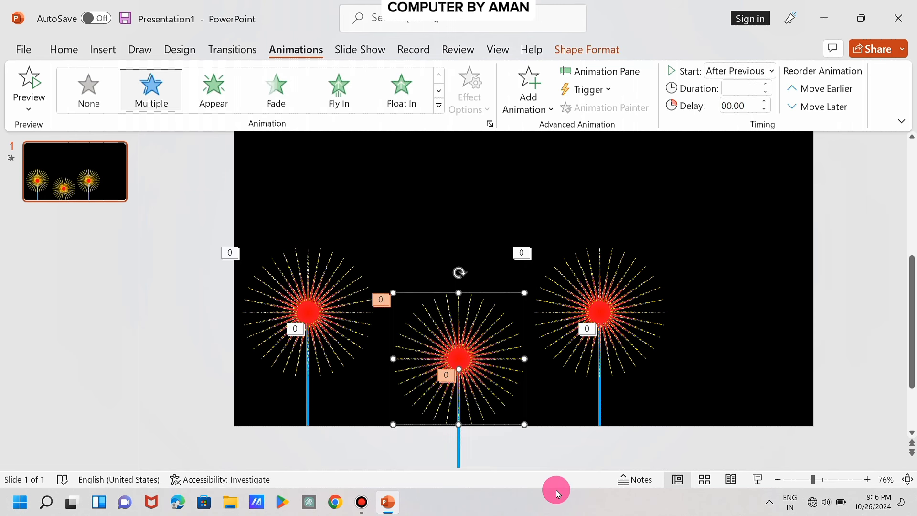
key("ctrl+d")
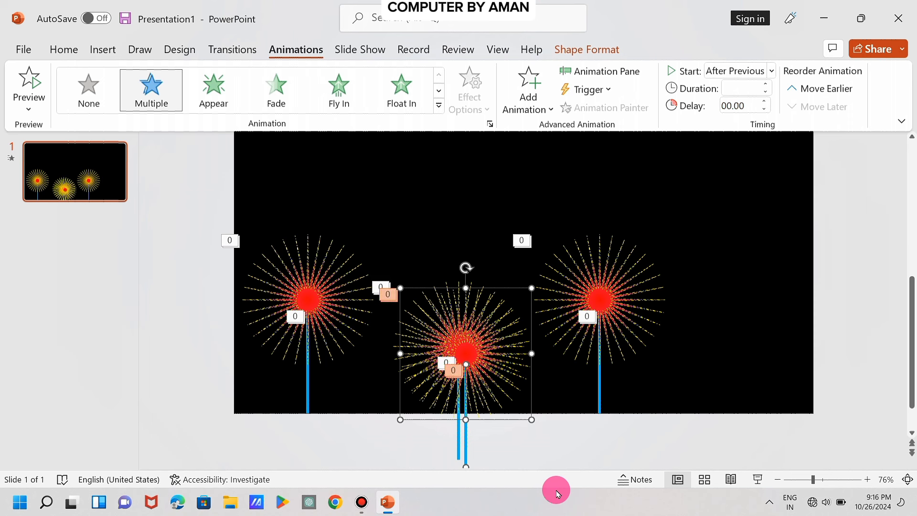
left_click_drag(500, 349, 777, 346)
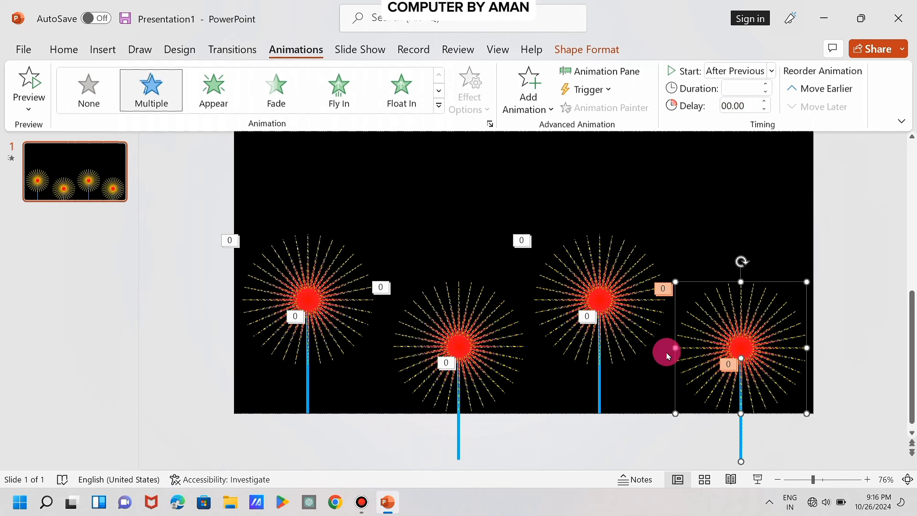
left_click(713, 236)
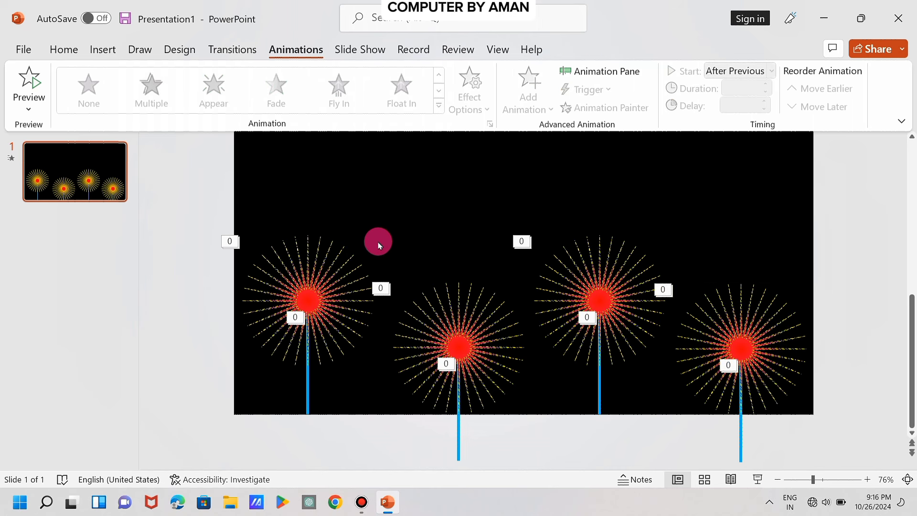
mouse_move(377, 241)
left_mouse_down()
mouse_move(520, 482)
mouse_move(520, 504)
left_mouse_up()
left_click(448, 327)
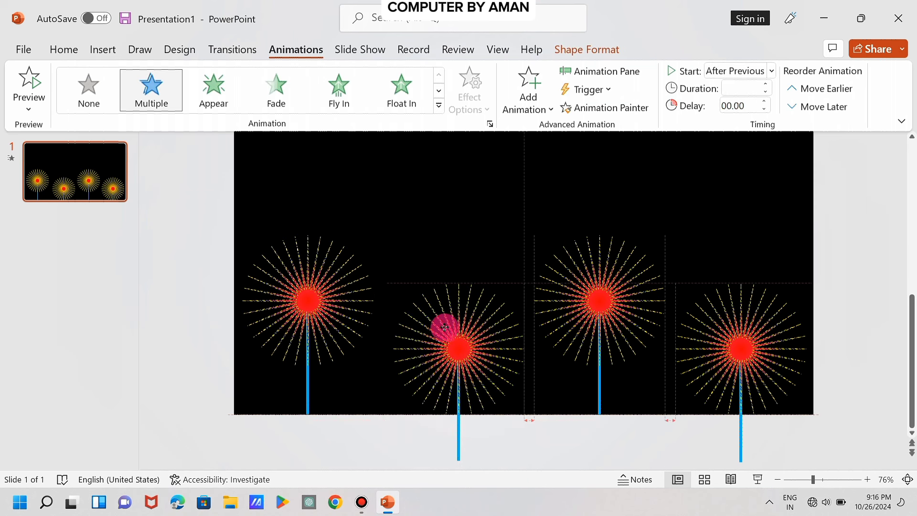
Step: Open the second burst's More Gradients settings and scroll to its red-navy-red gradient stops
left_click(684, 212)
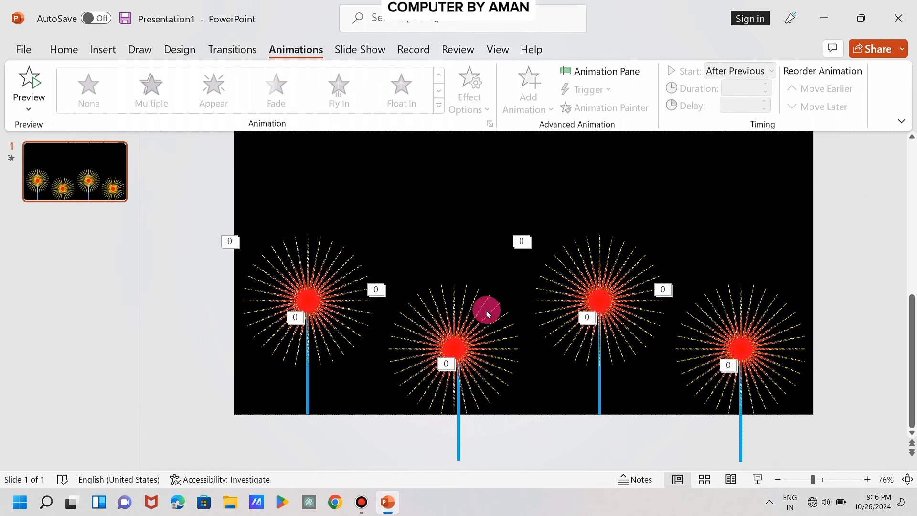
left_click(472, 336)
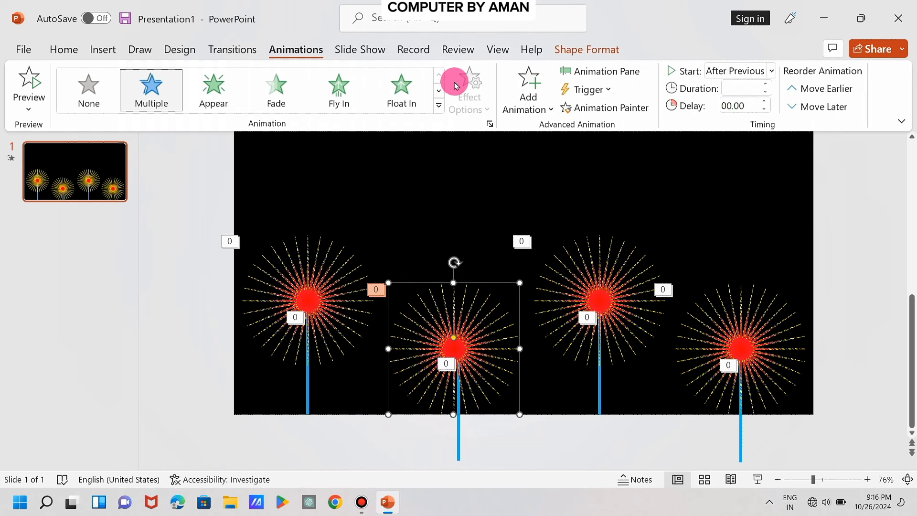
left_click(591, 51)
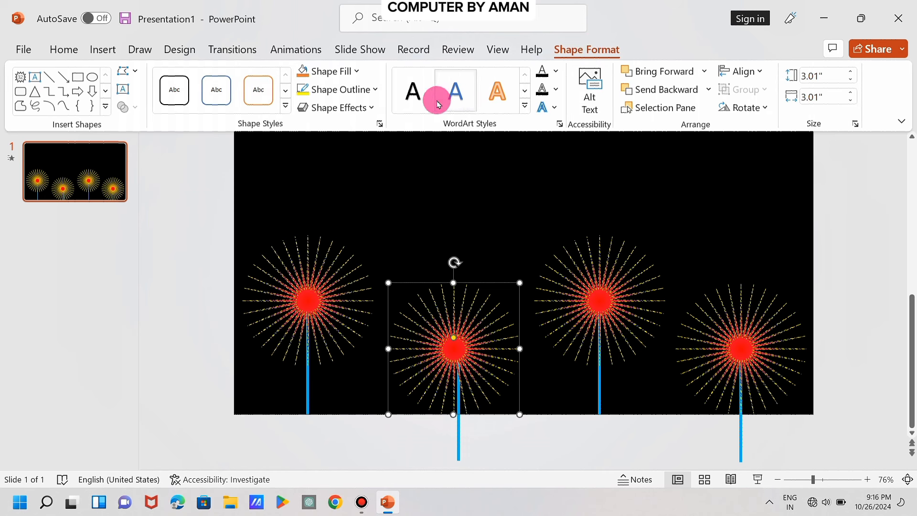
left_click(349, 78)
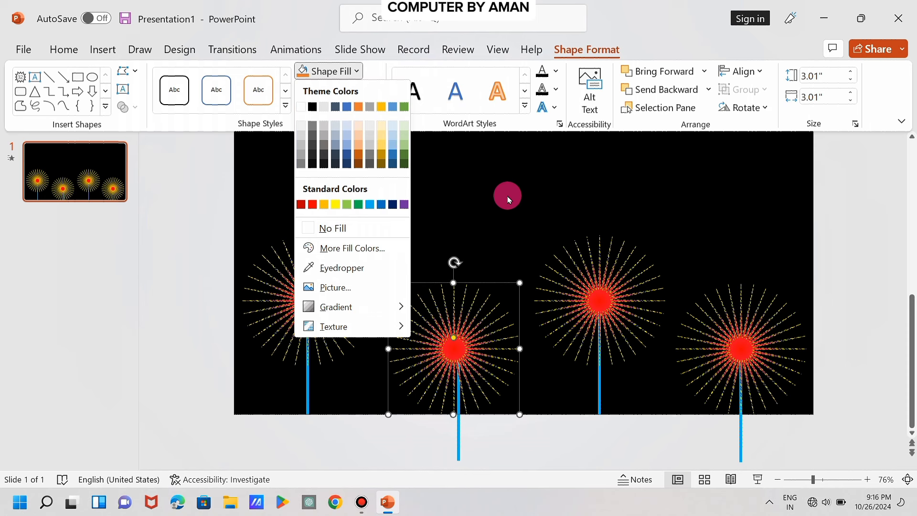
left_click(500, 191)
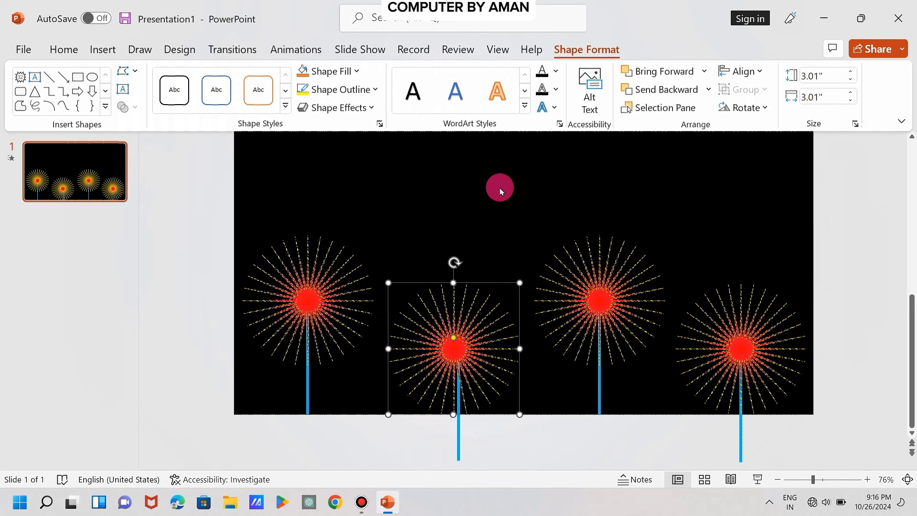
left_click(350, 90)
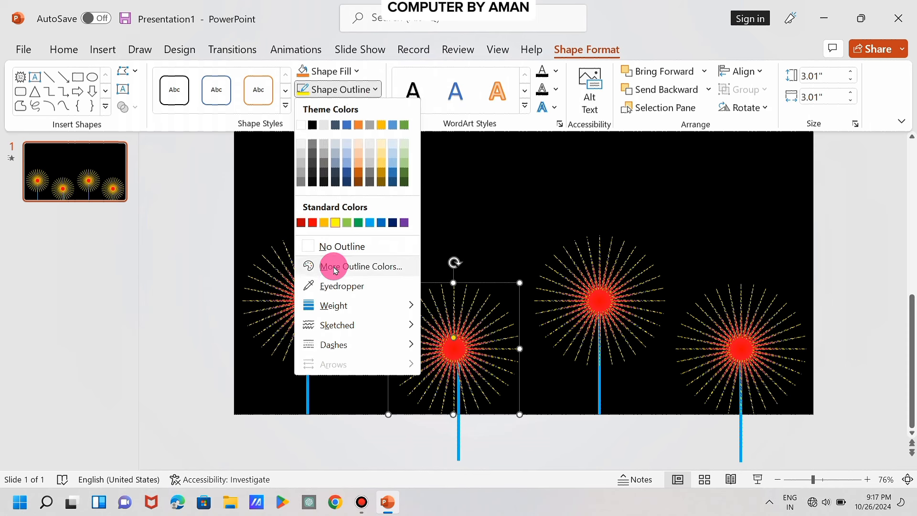
left_click(340, 72)
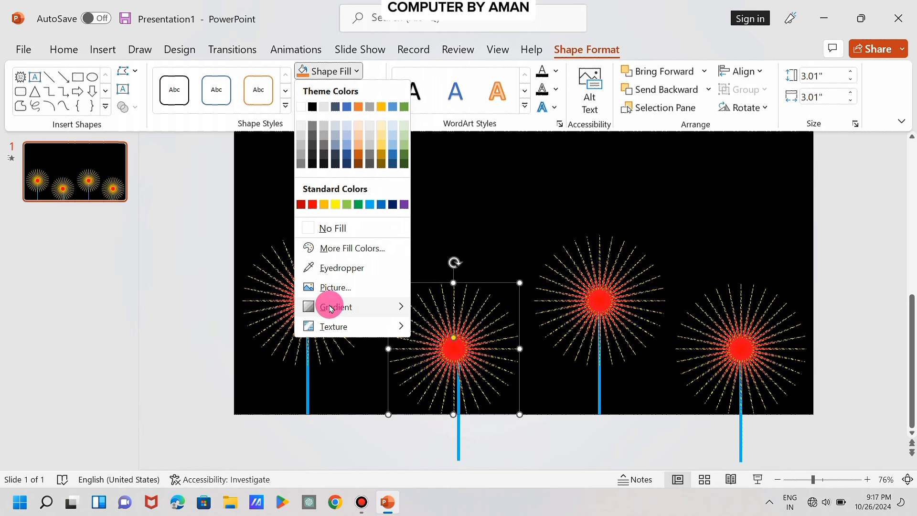
mouse_move(336, 307)
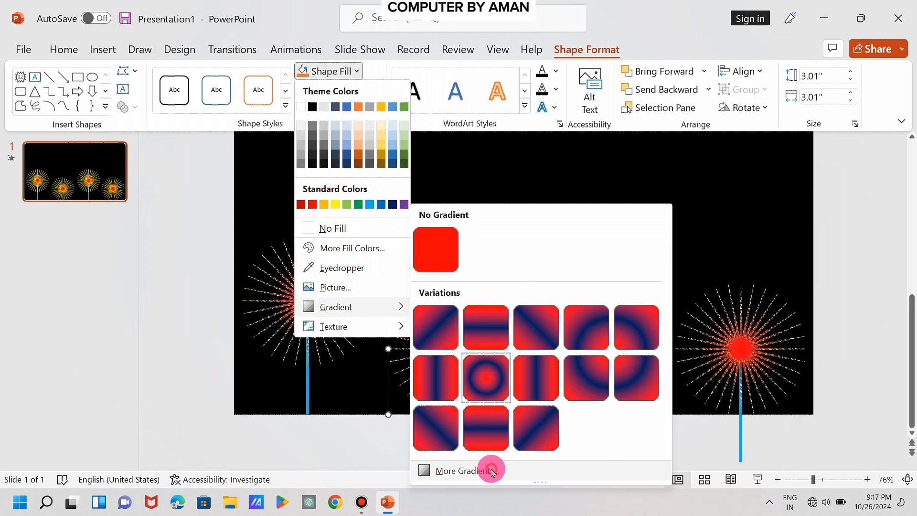
left_click(492, 471)
scroll(820, 418, "down", 3)
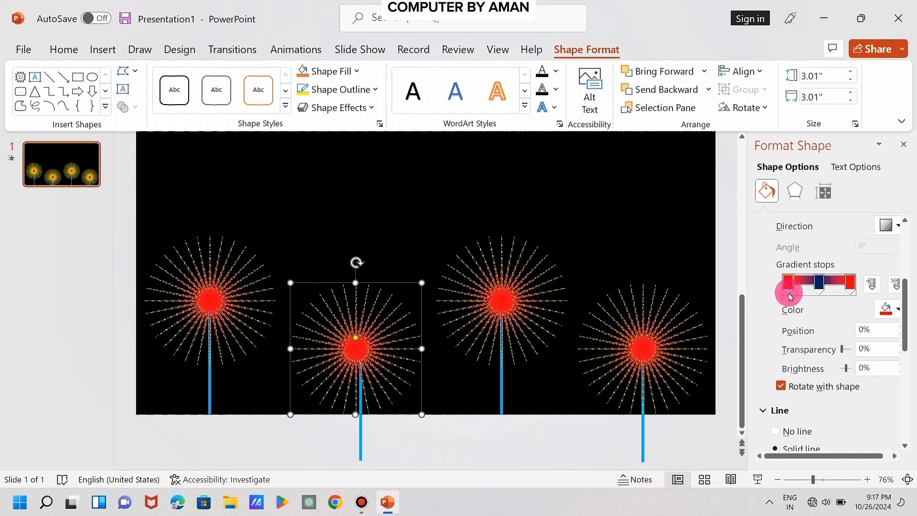
Step: Recolour the firework centres' first gradient stop: second yellow, third light blue, right one green
left_click(898, 313)
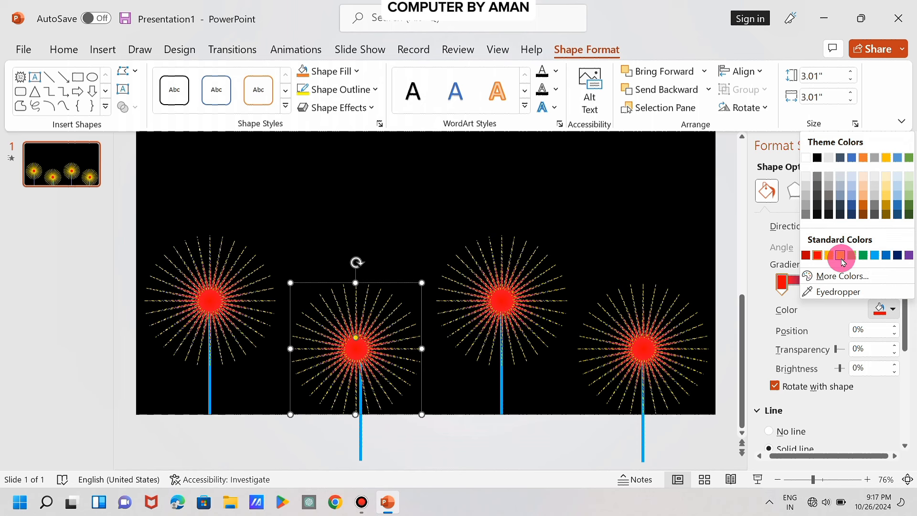
left_click(842, 257)
left_click_drag(520, 290, 517, 293)
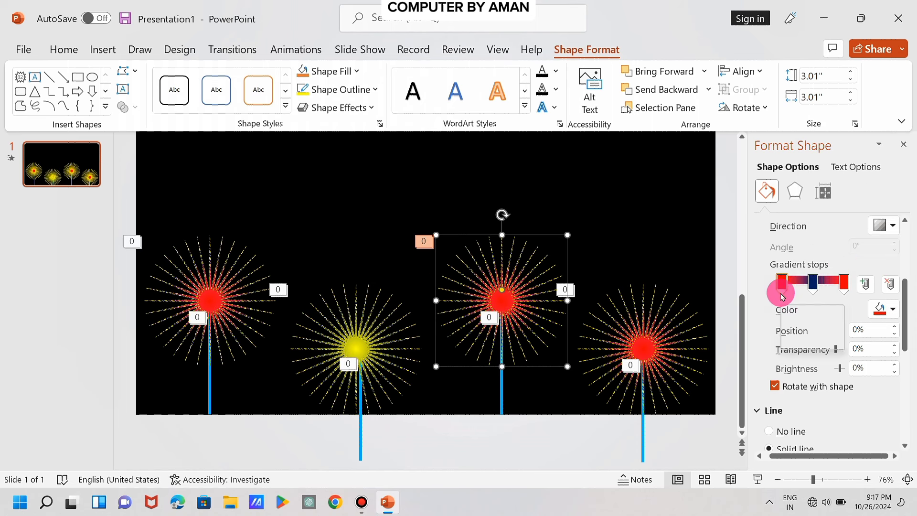
left_click(887, 310)
left_click(894, 311)
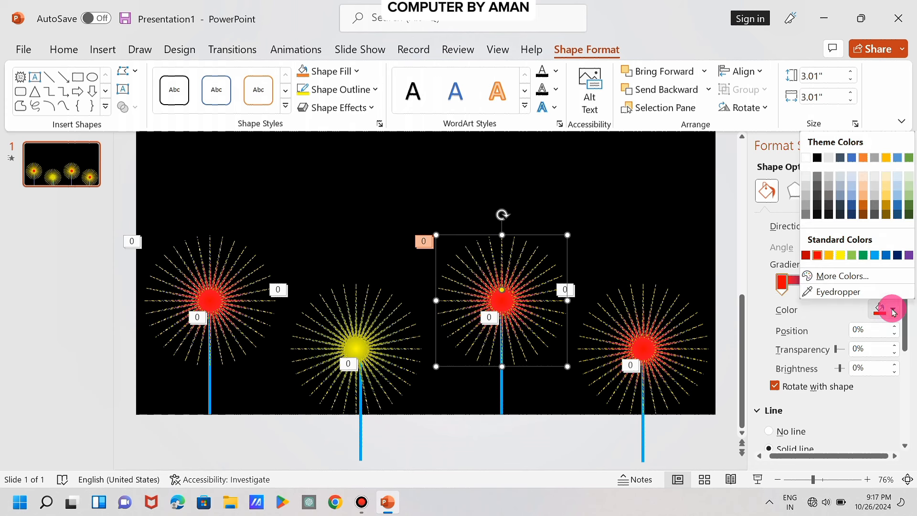
left_click(876, 255)
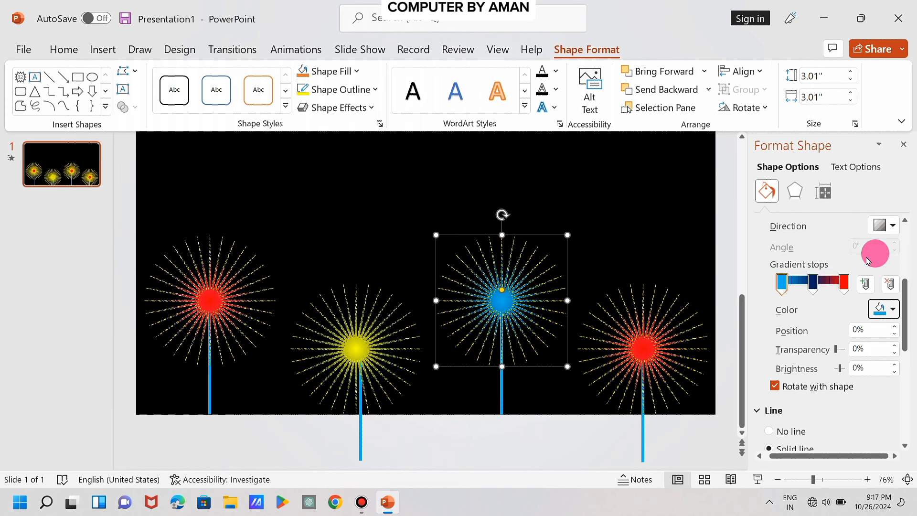
left_click(677, 357)
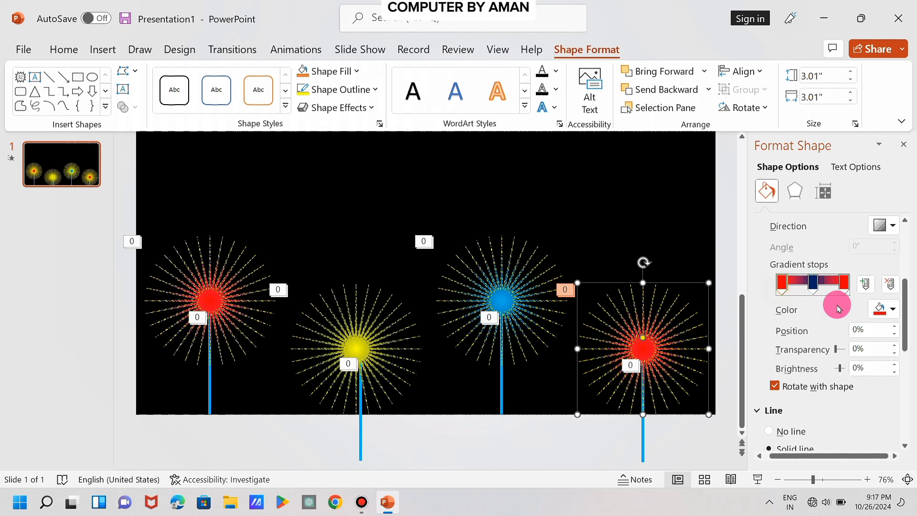
left_click(887, 316)
left_click(893, 310)
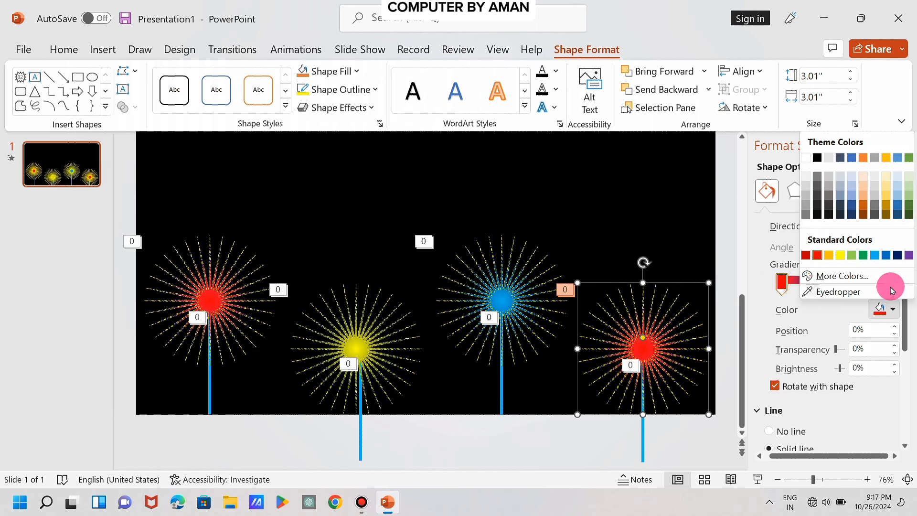
left_click(868, 258)
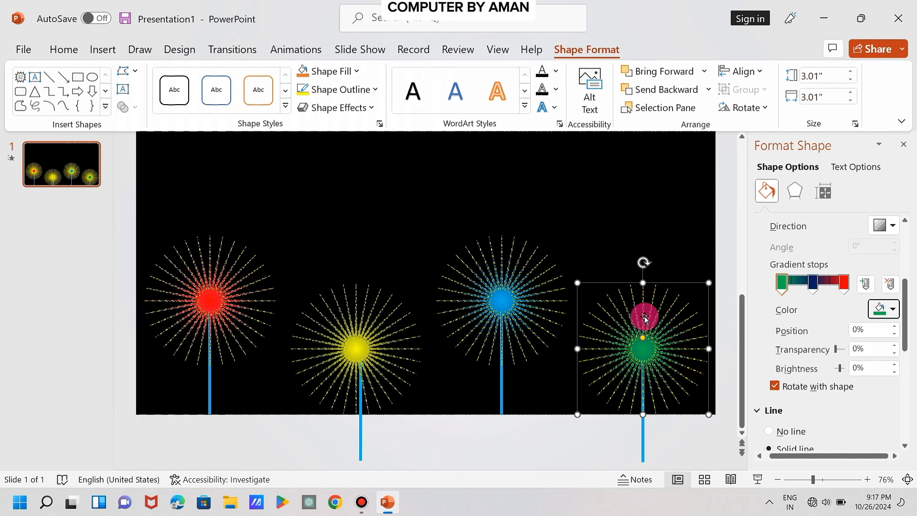
Step: Change the yellow firework's ray outline to blue and the green firework's rays to red
left_click(389, 321)
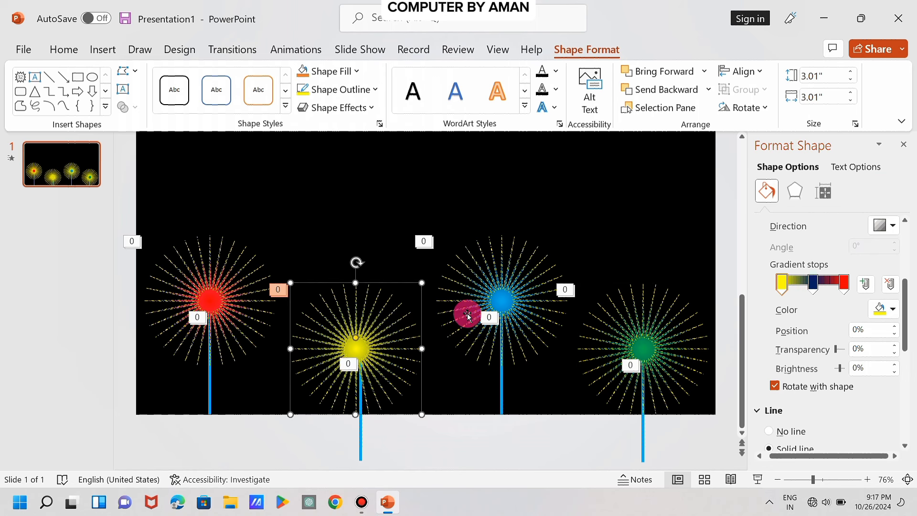
left_click(353, 90)
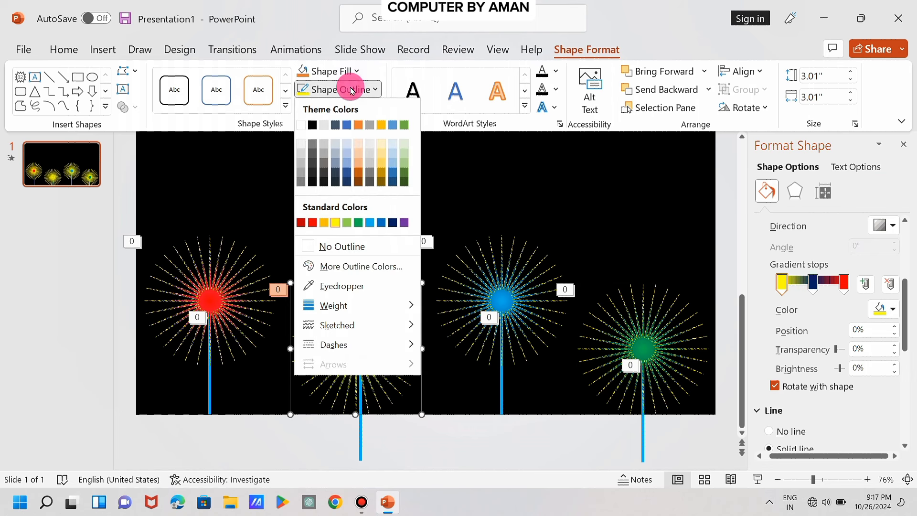
left_click(372, 225)
left_click(521, 287)
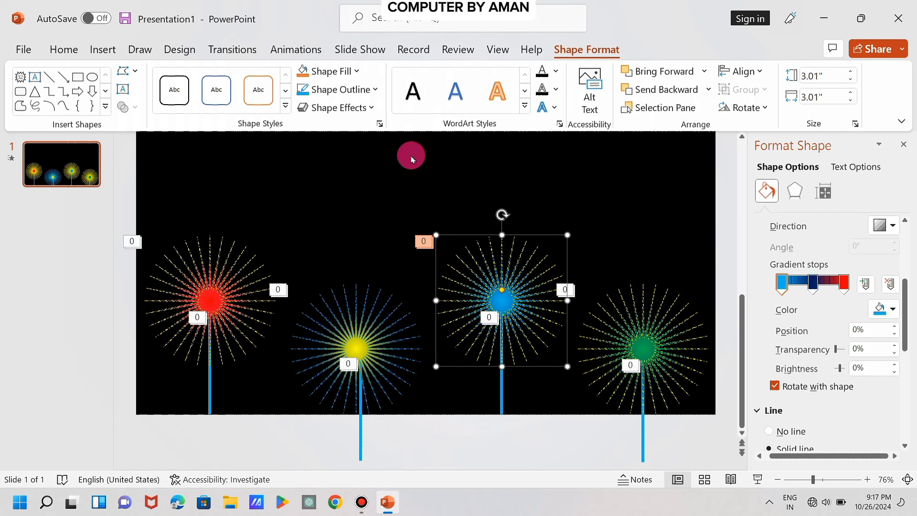
left_click(355, 78)
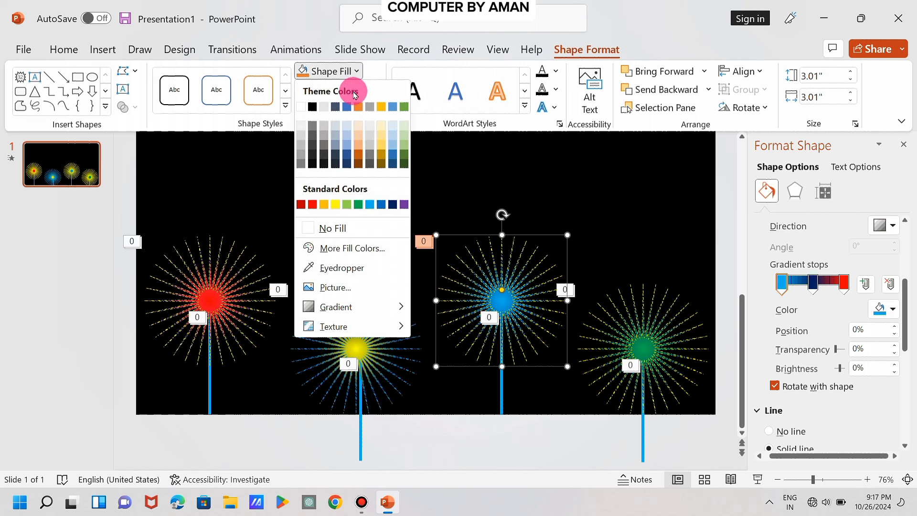
left_click(638, 302)
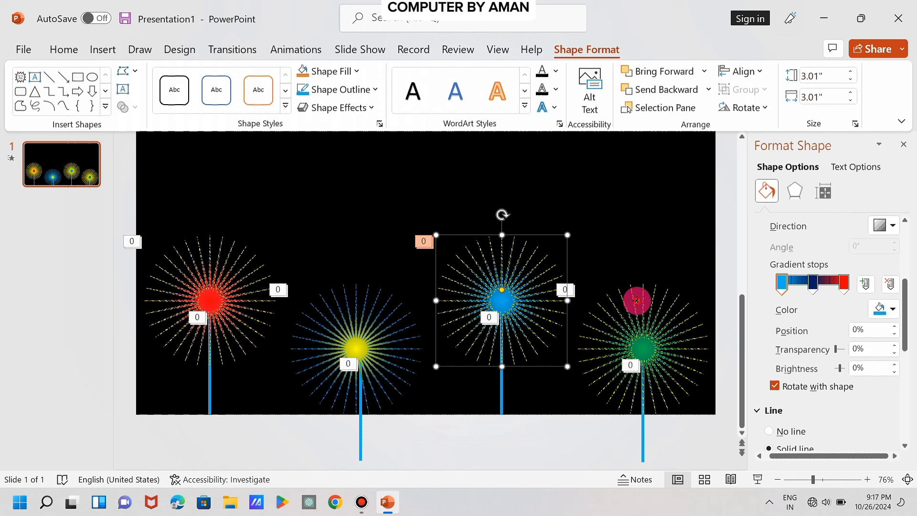
left_click(356, 72)
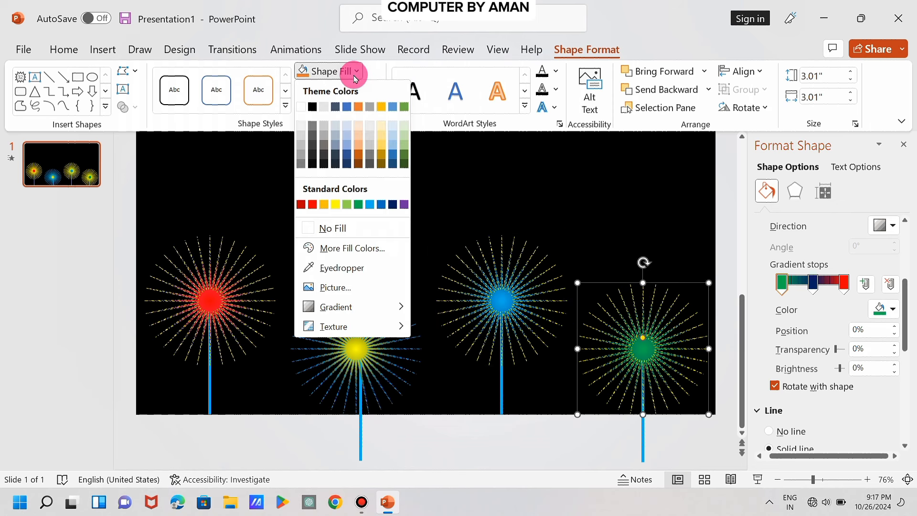
left_click(434, 153)
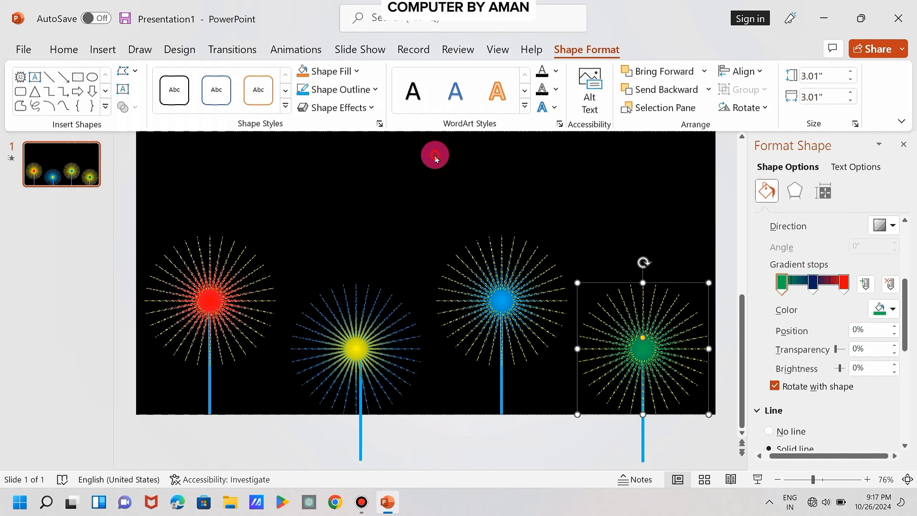
left_click(342, 91)
left_click(311, 223)
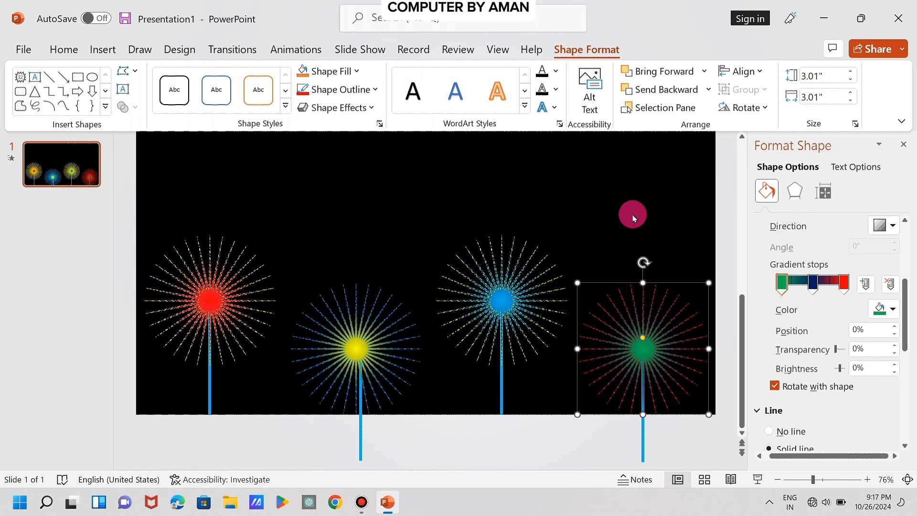
Step: Give the stem under the yellow firework a yellow outline
left_click(584, 167)
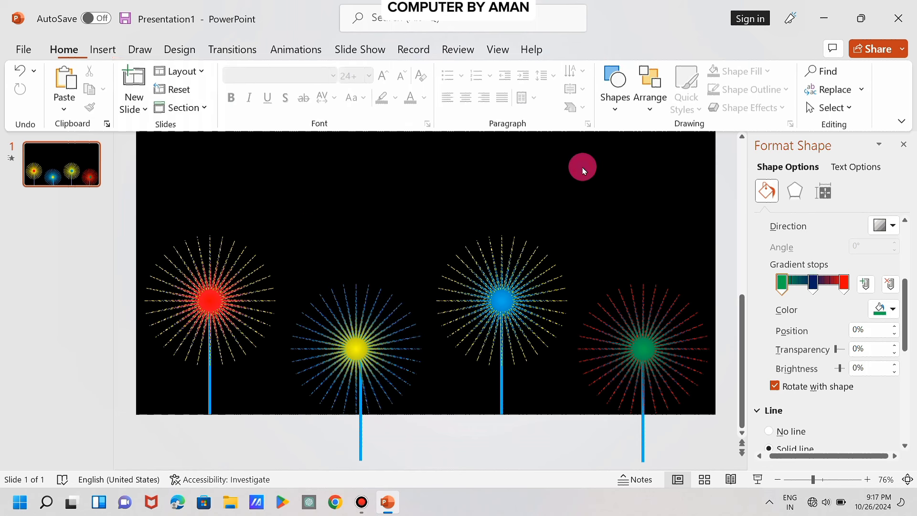
left_click(361, 434)
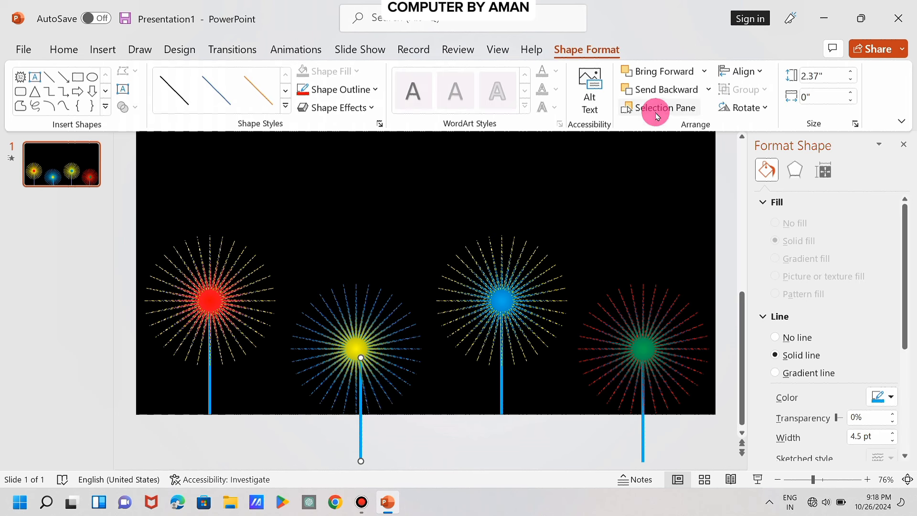
left_click(351, 98)
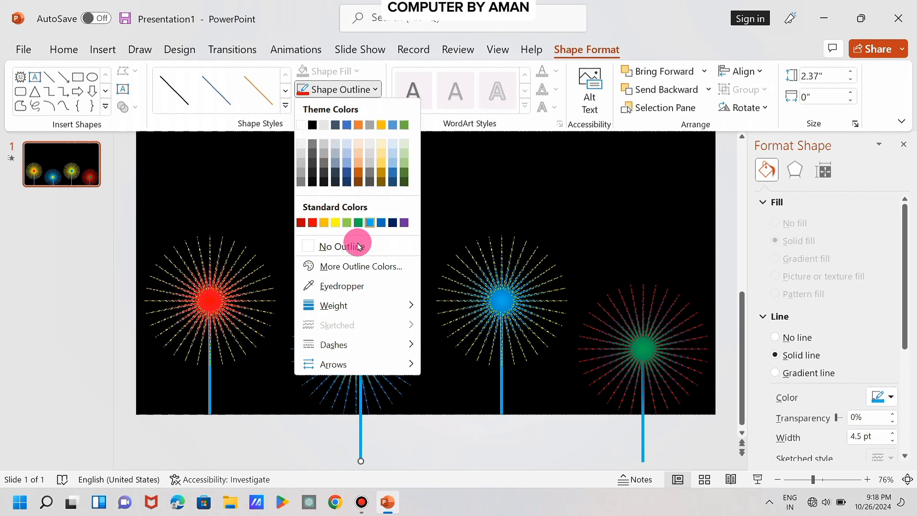
left_click(336, 223)
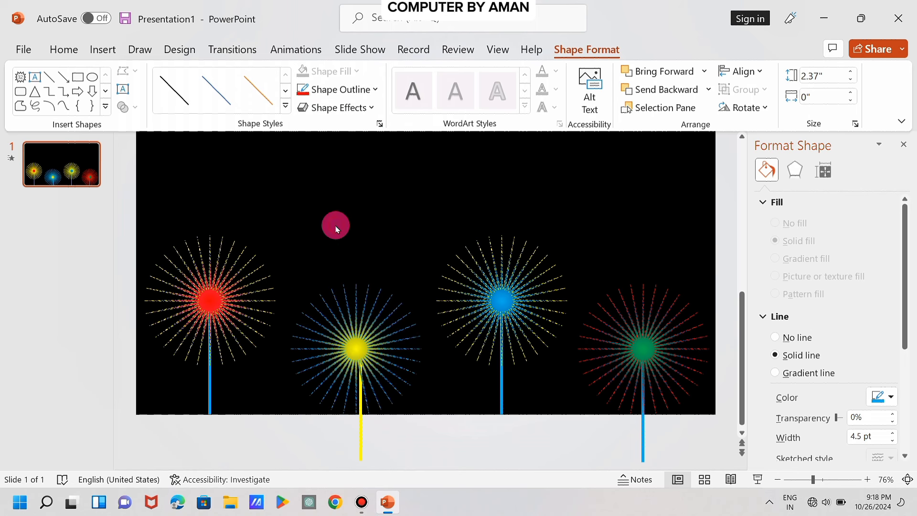
Step: Give the stem under the blue firework a pale green theme outline colour
left_click(503, 398)
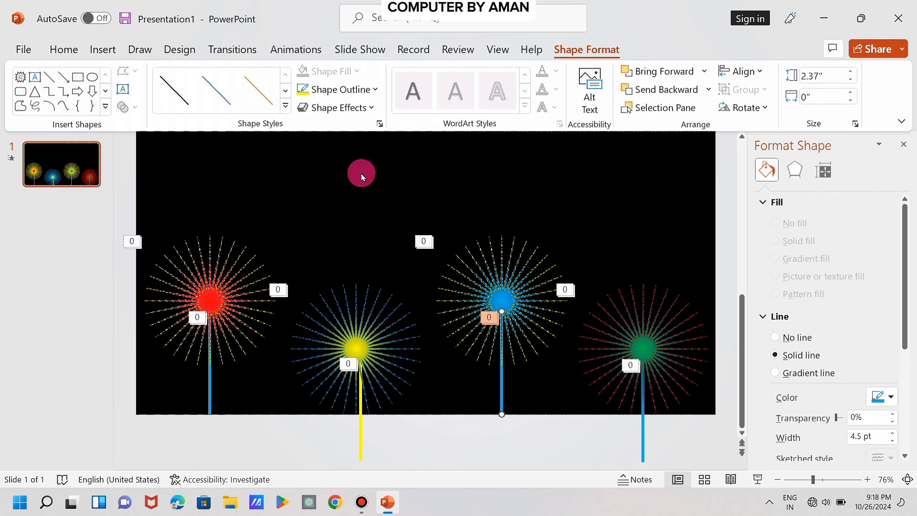
left_click(362, 94)
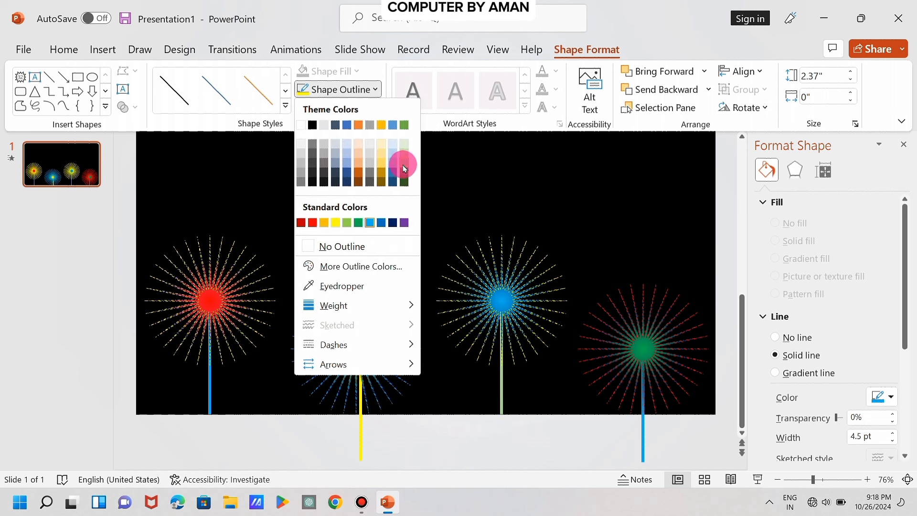
left_click(404, 168)
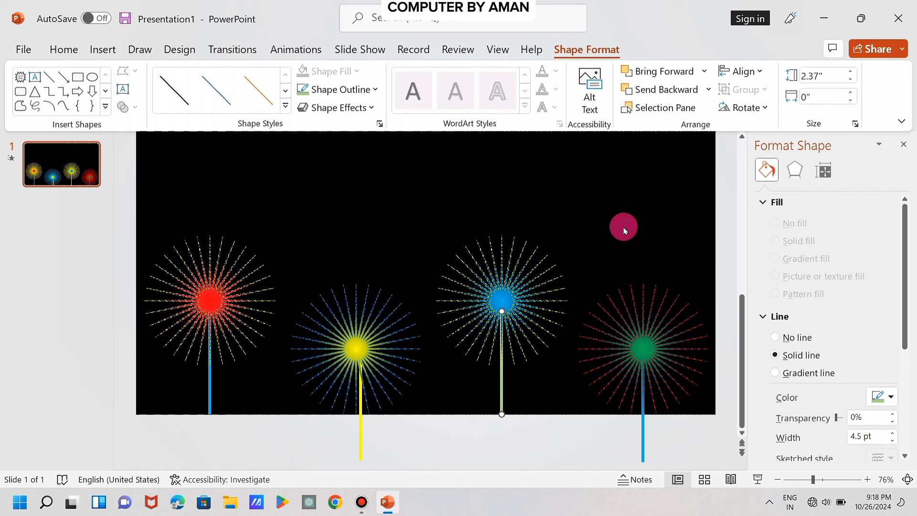
left_click(624, 212)
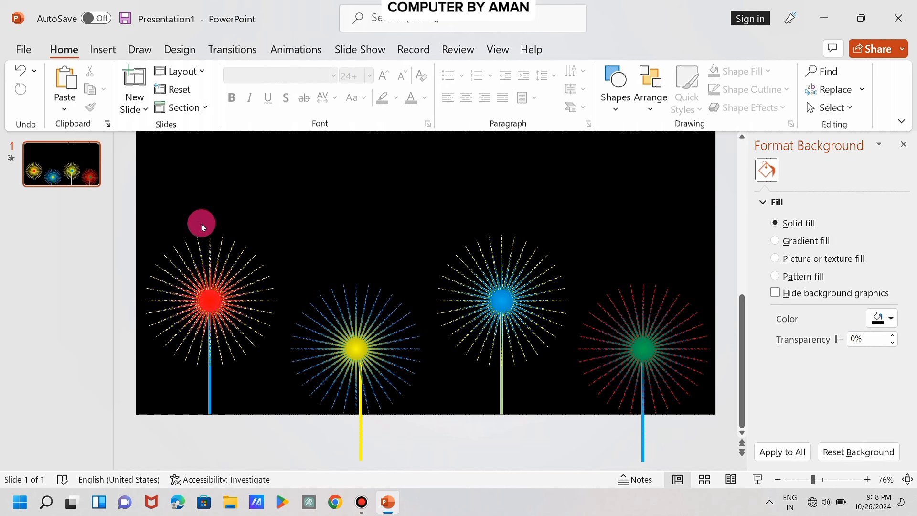
Step: Duplicate all four fireworks with their stems using Ctrl+D, aligning the copies with the originals
mouse_move(289, 329)
left_mouse_down()
mouse_move(506, 428)
mouse_move(612, 459)
mouse_move(754, 466)
mouse_move(808, 493)
left_mouse_up()
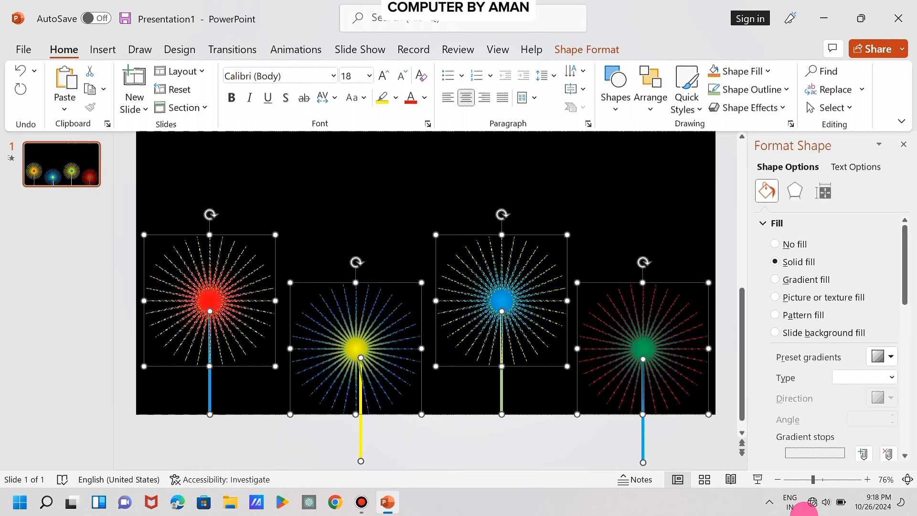
key("ctrl+d")
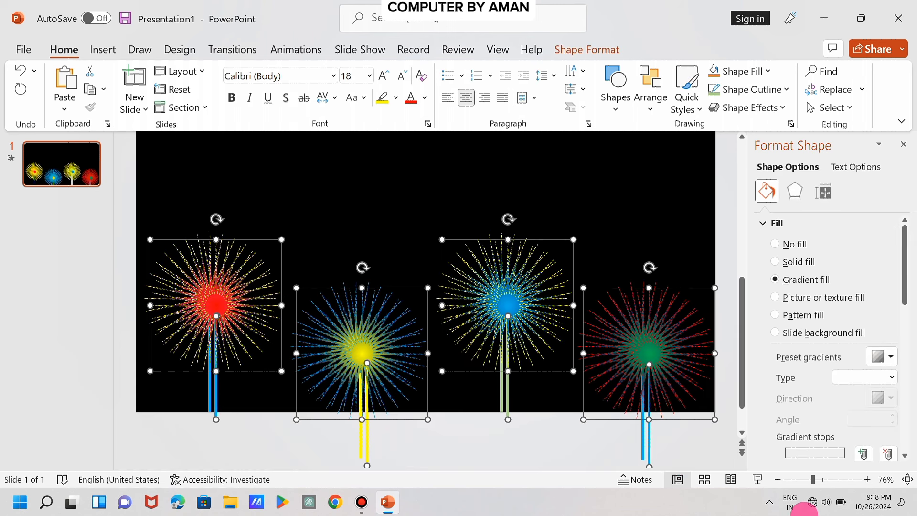
key("Left")
key("Left")
key("Left")
key("Right")
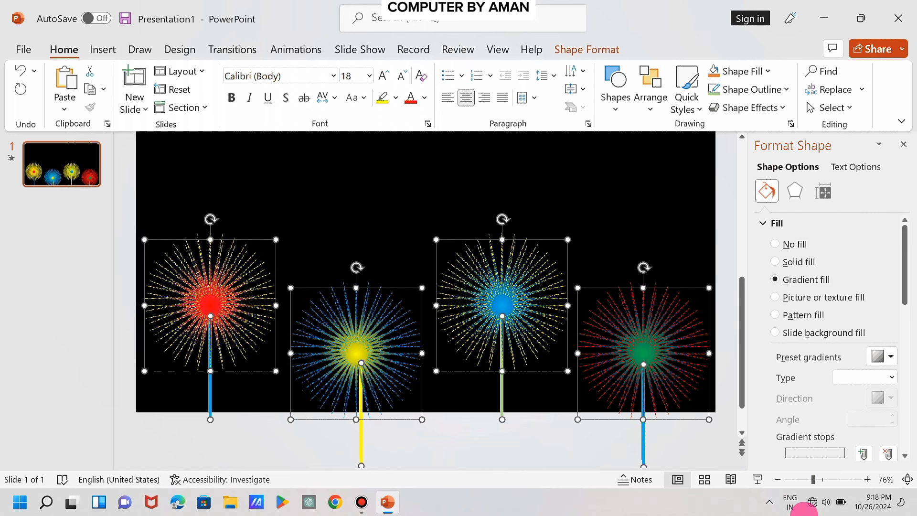
Step: Nudge the duplicated fireworks upward into a top row above the originals
key("Up")
key("Up")
key("Up")
key("Up")
key("Up")
key("Up")
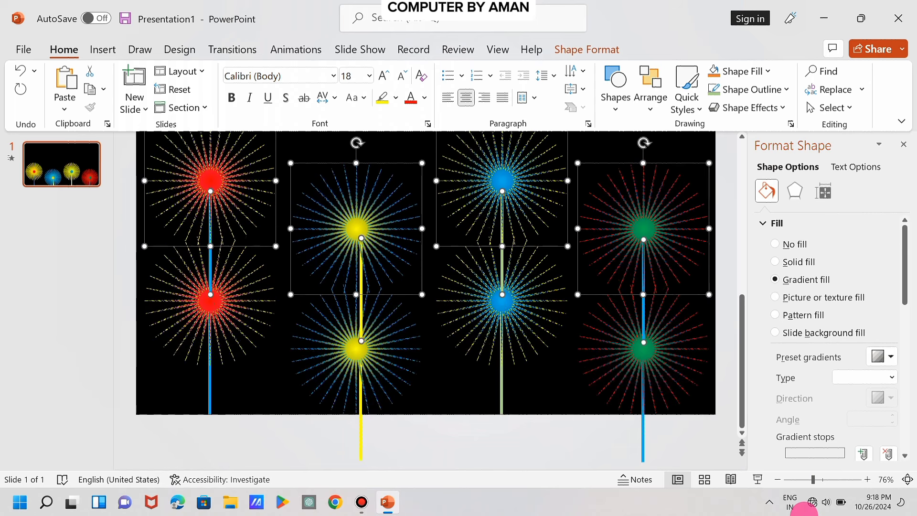
key("Up")
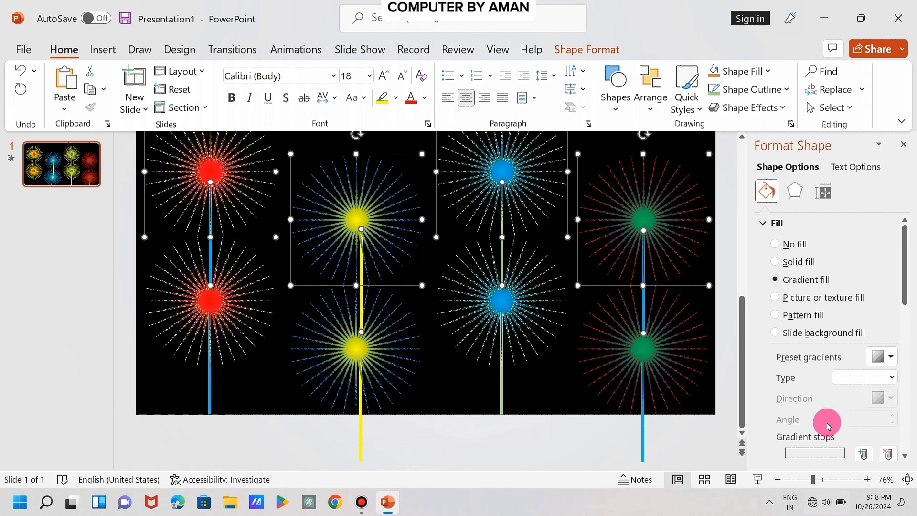
scroll(454, 264, "up", 2)
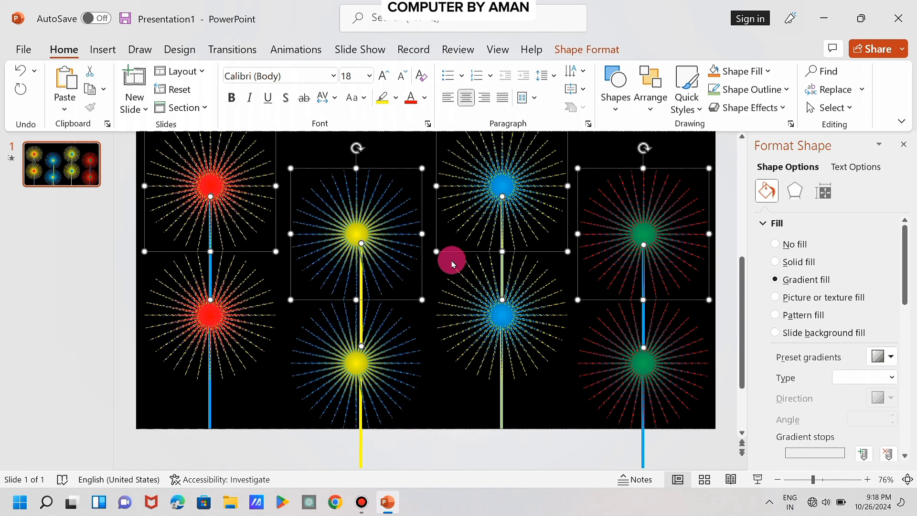
scroll(454, 264, "up", 2)
scroll(453, 264, "up", 1)
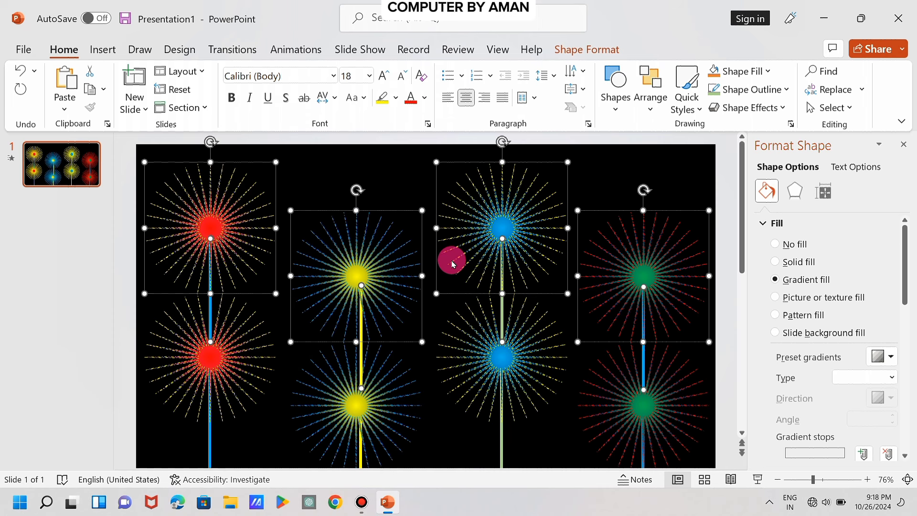
key("Up")
key("Up")
key("Up")
key("Up")
key("Up")
key("Up")
key("Up")
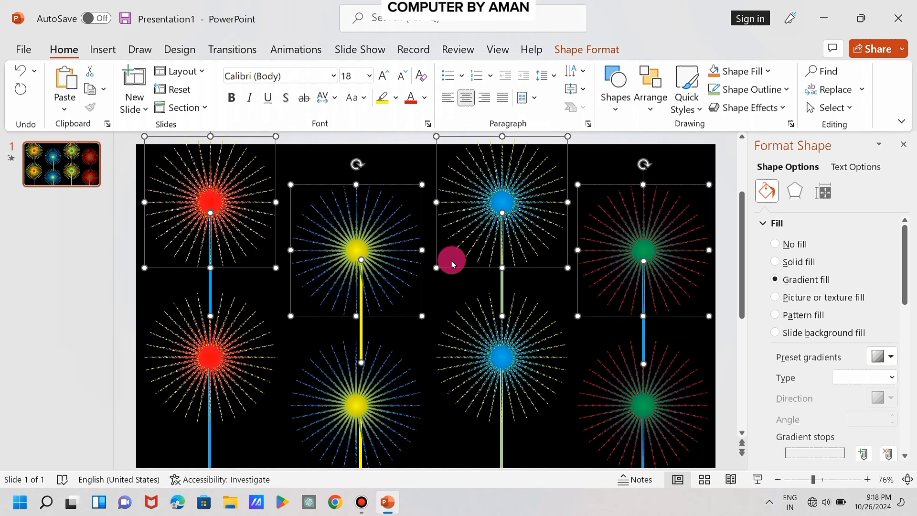
key("Down")
key("Down")
key("Down")
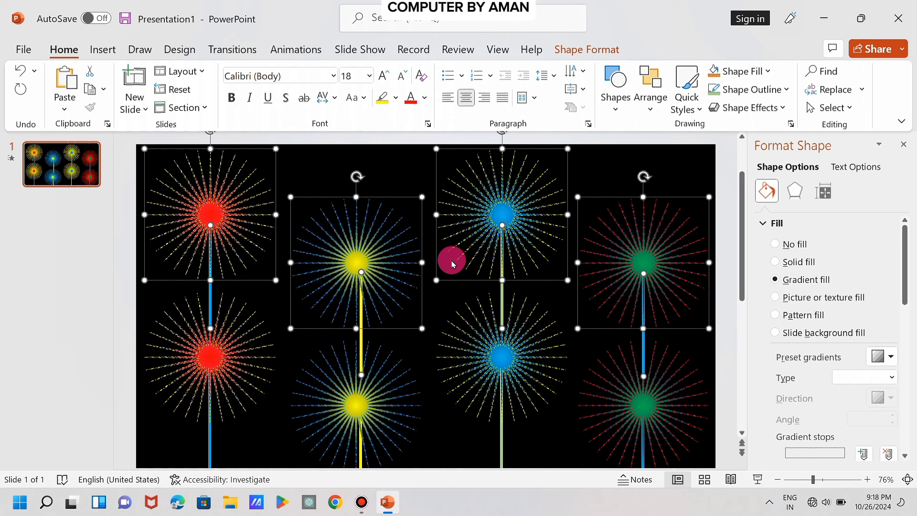
left_click(592, 178)
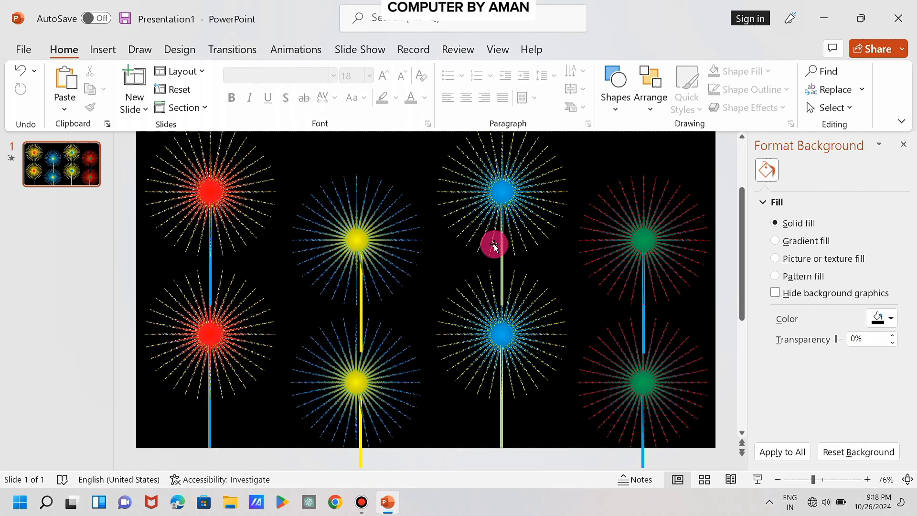
key("F5")
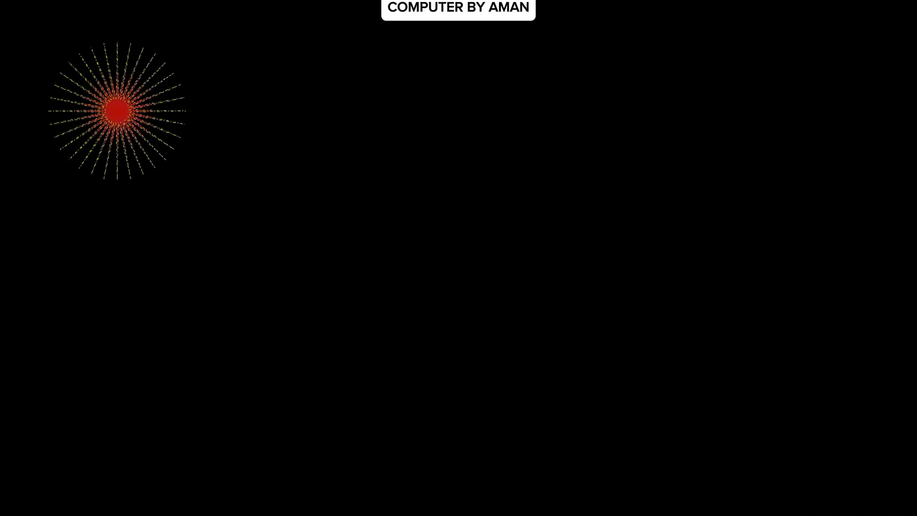
key("Escape")
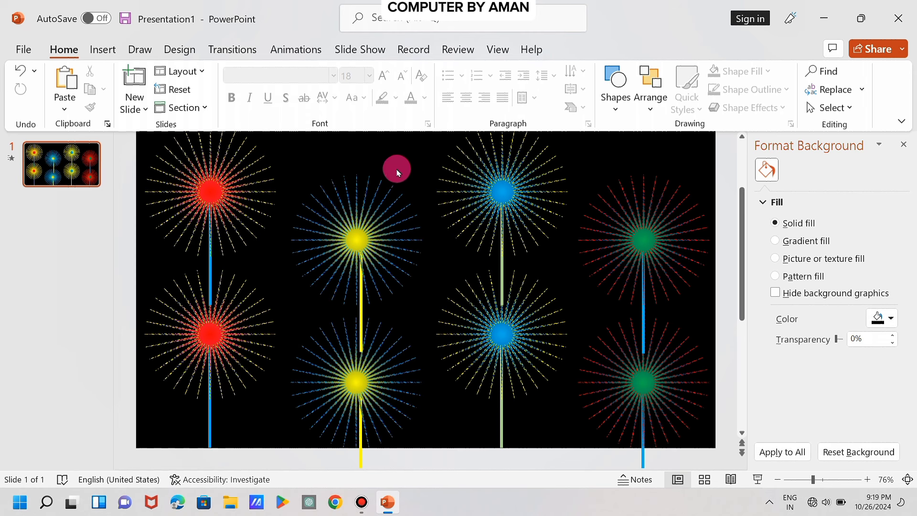